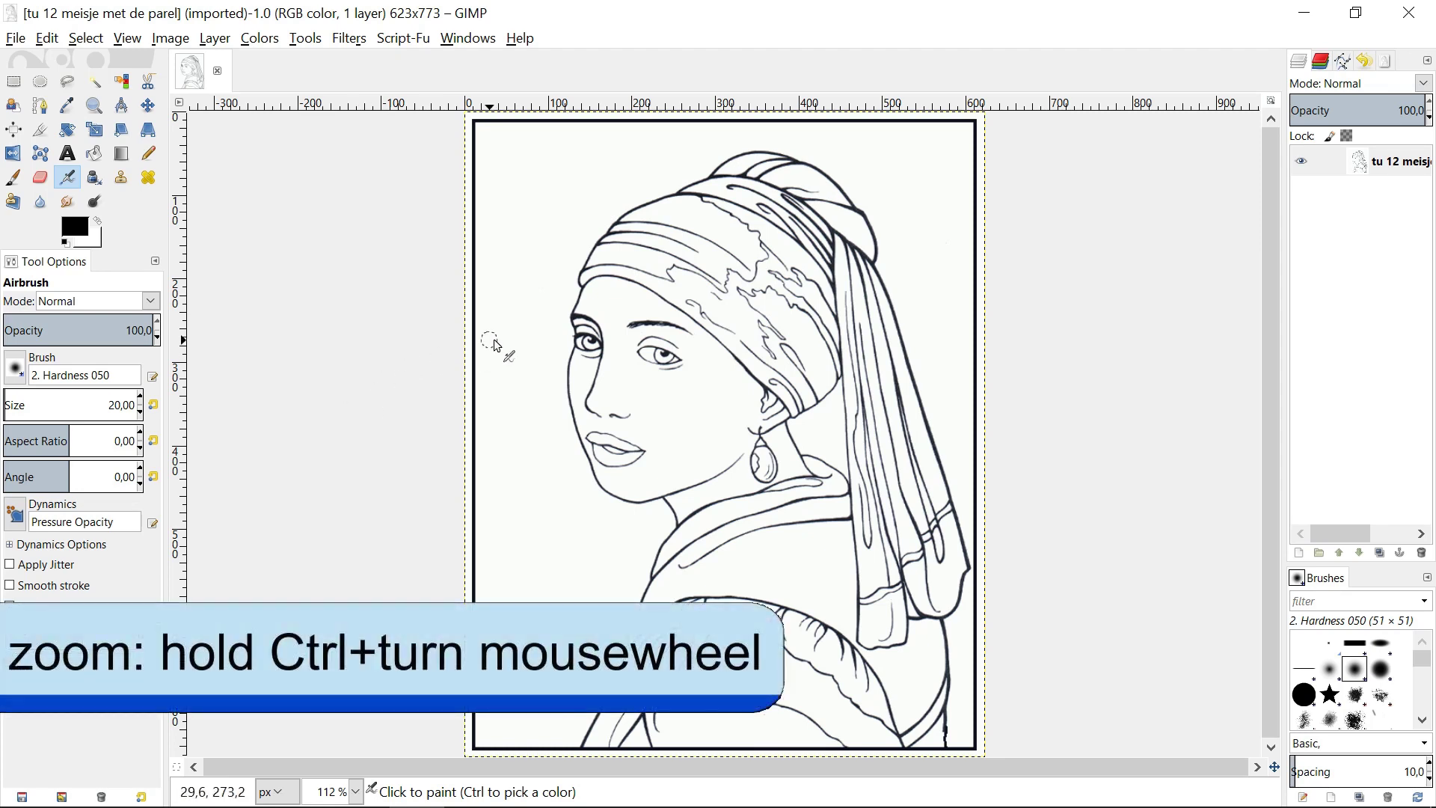
Step: Zoom in to 800% on the girl's left eye to inspect its jagged outlines
key("ctrl")
scroll(579, 370, "up", 2)
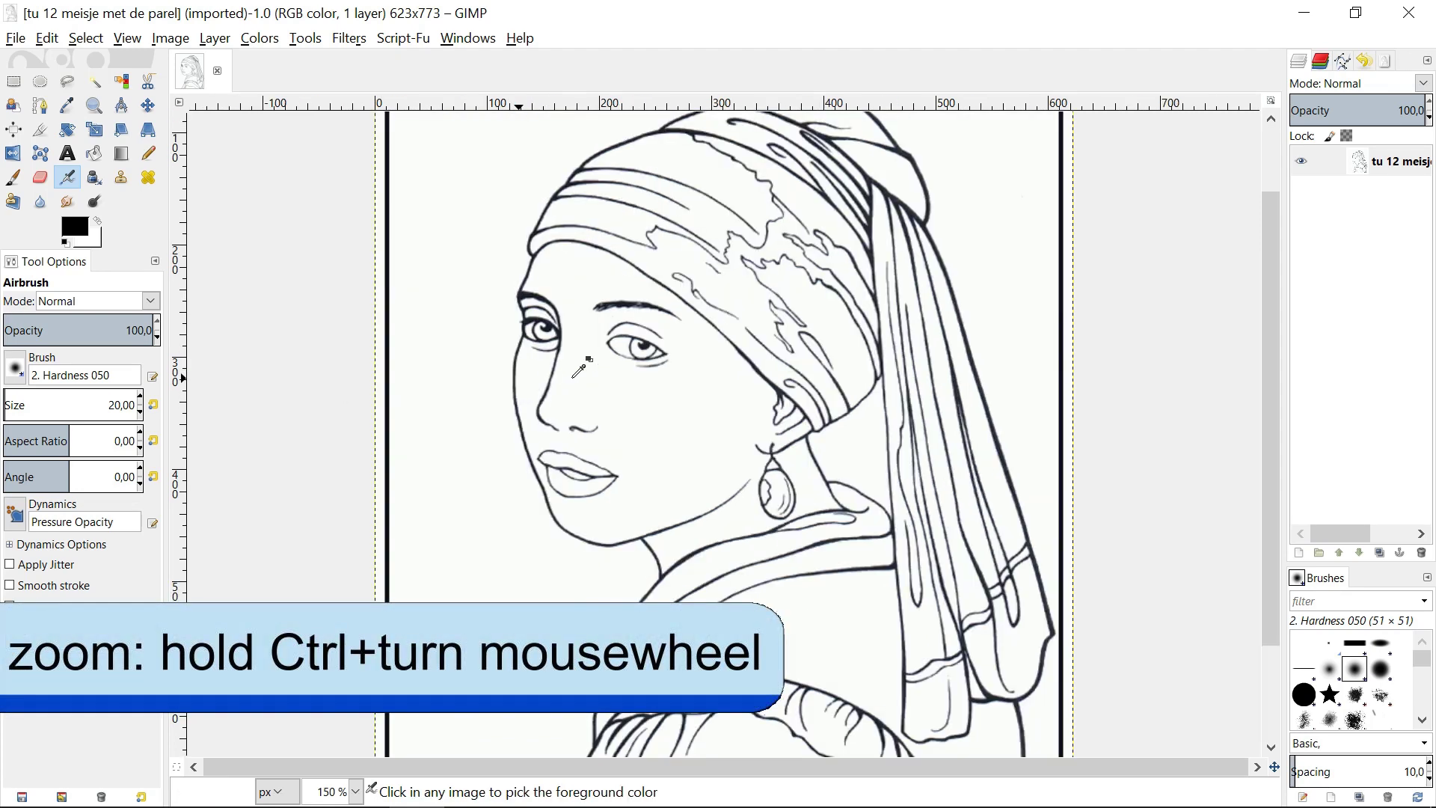
scroll(579, 370, "up", 2)
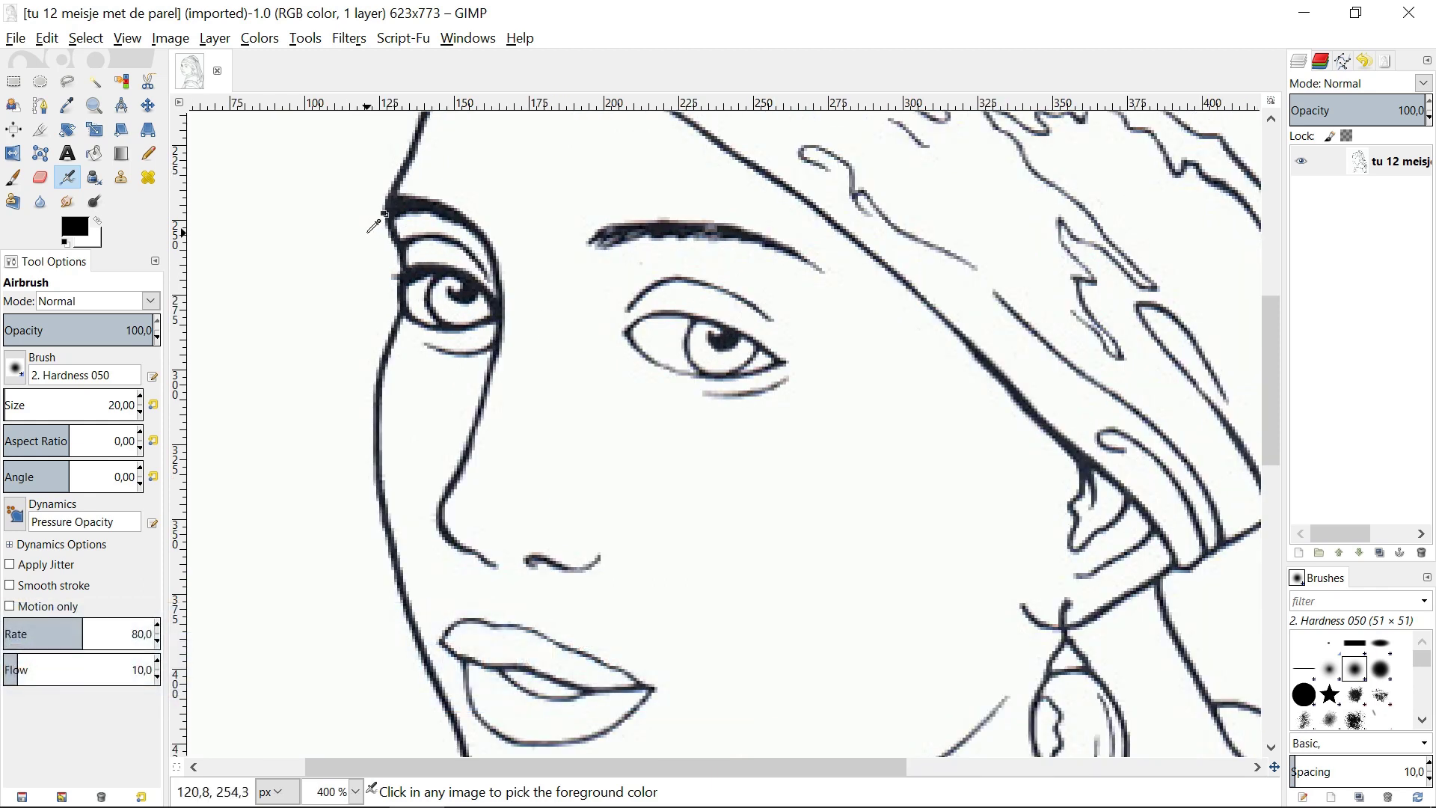
scroll(401, 231, "up", 1)
scroll(378, 215, "up", 1)
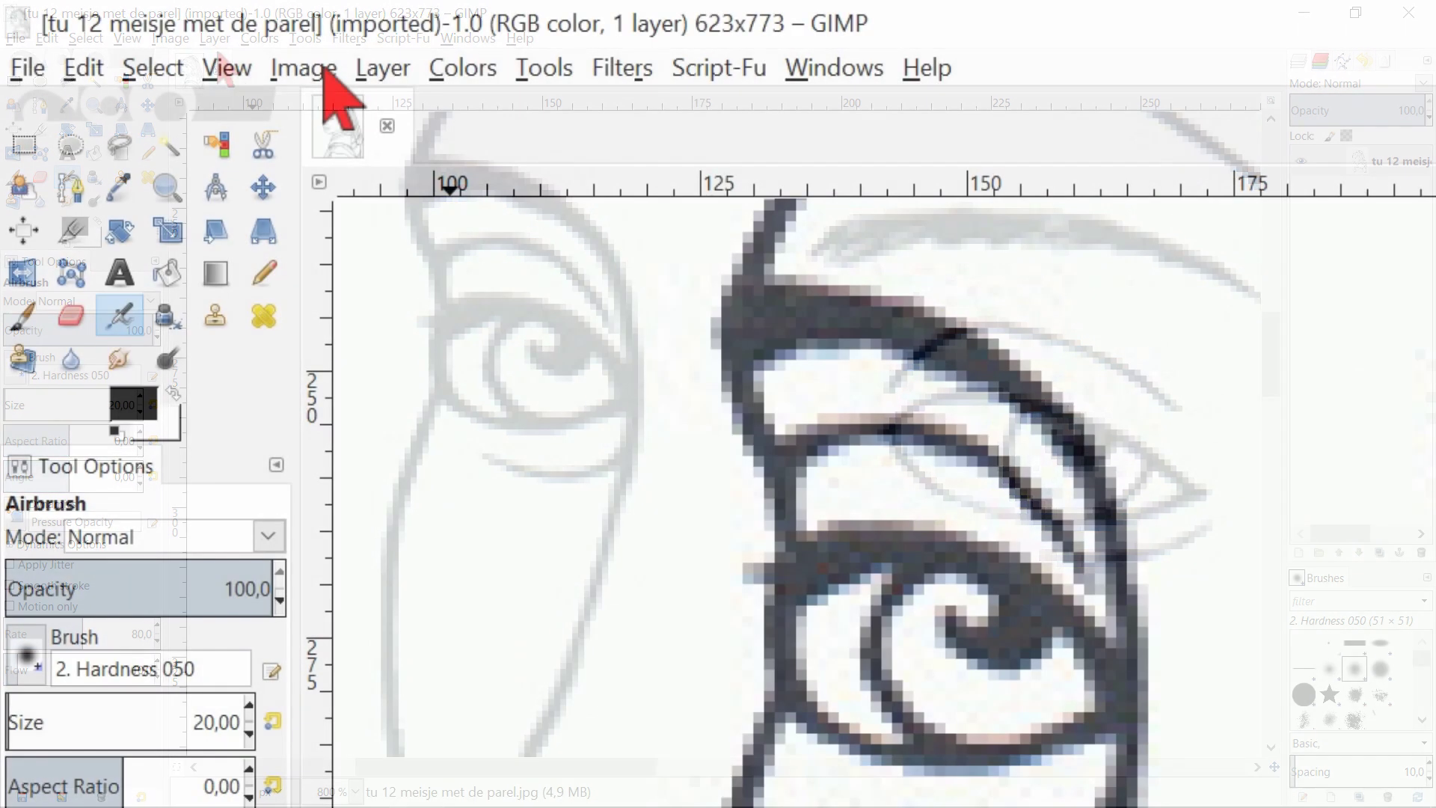
Step: Scale the image to width 1250 with linked height, giving 1250×1551 pixels
left_click(171, 38)
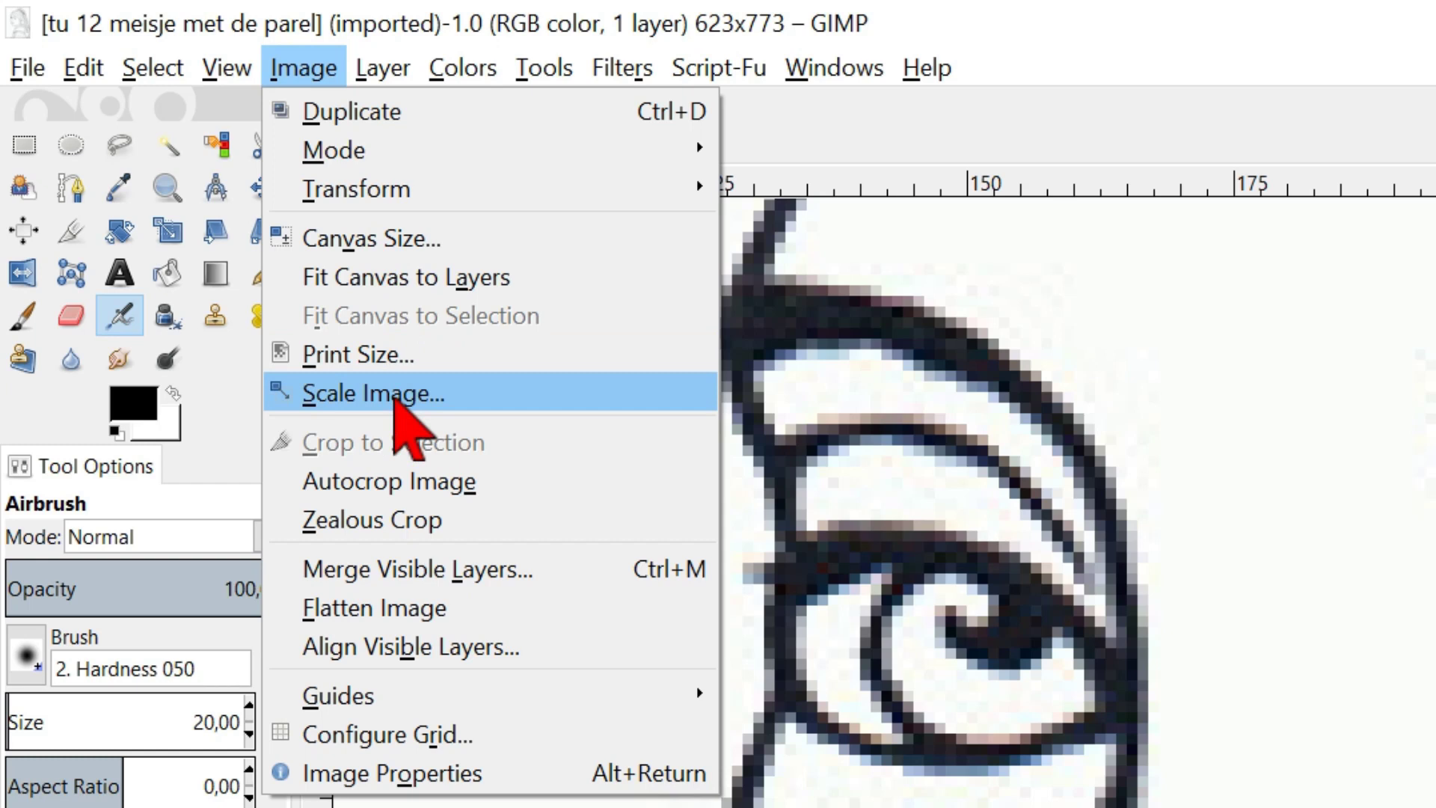
left_click(393, 393)
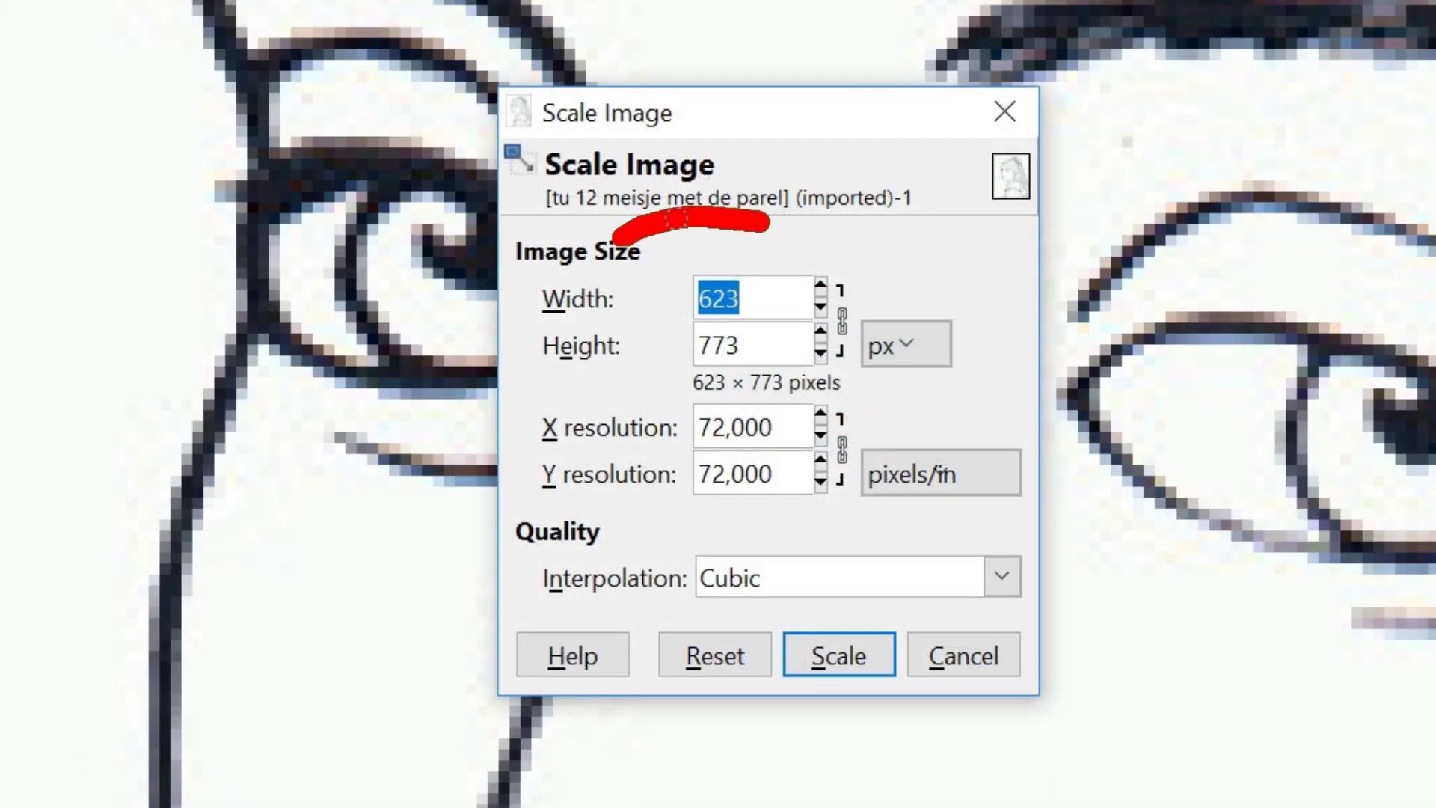
type("1250")
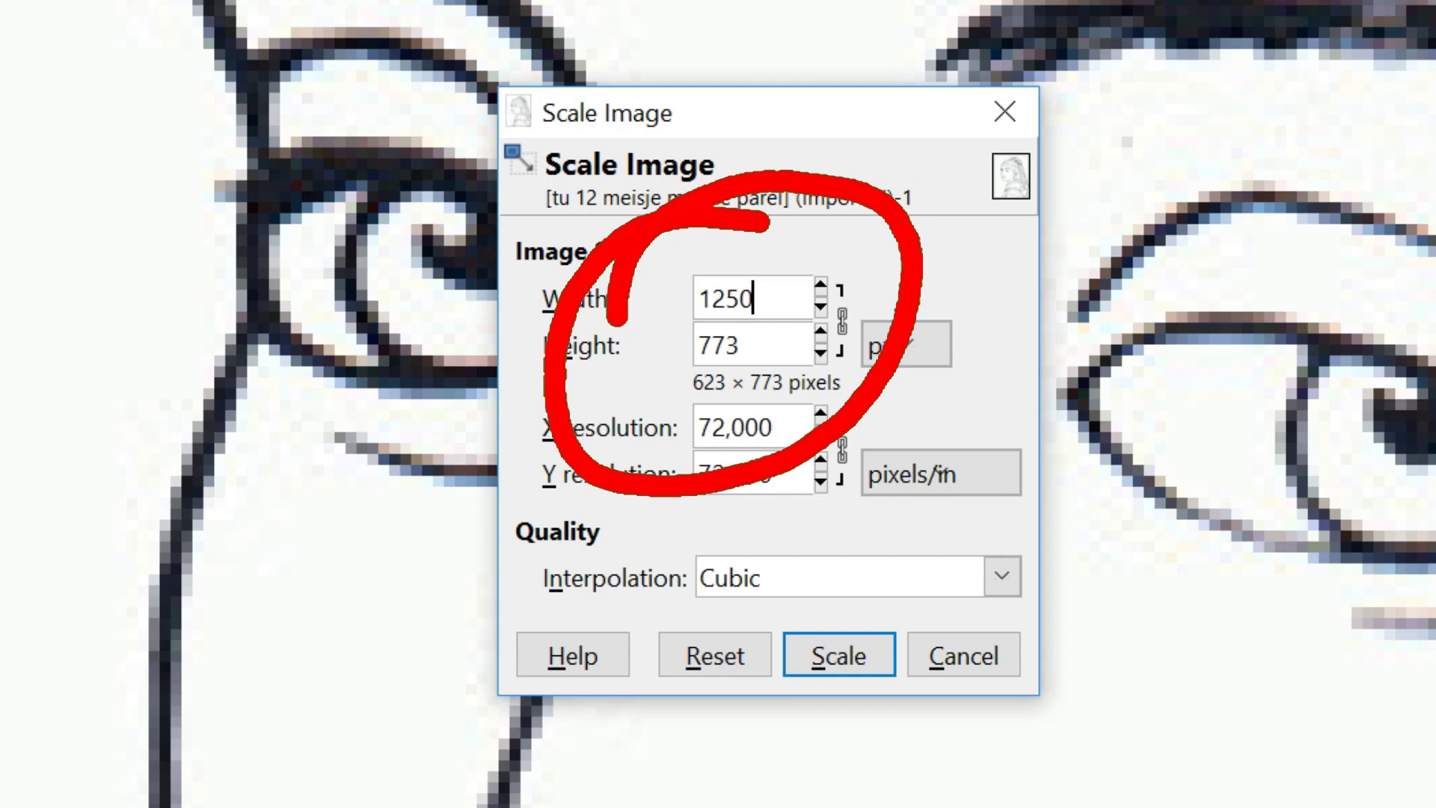
key("Tab")
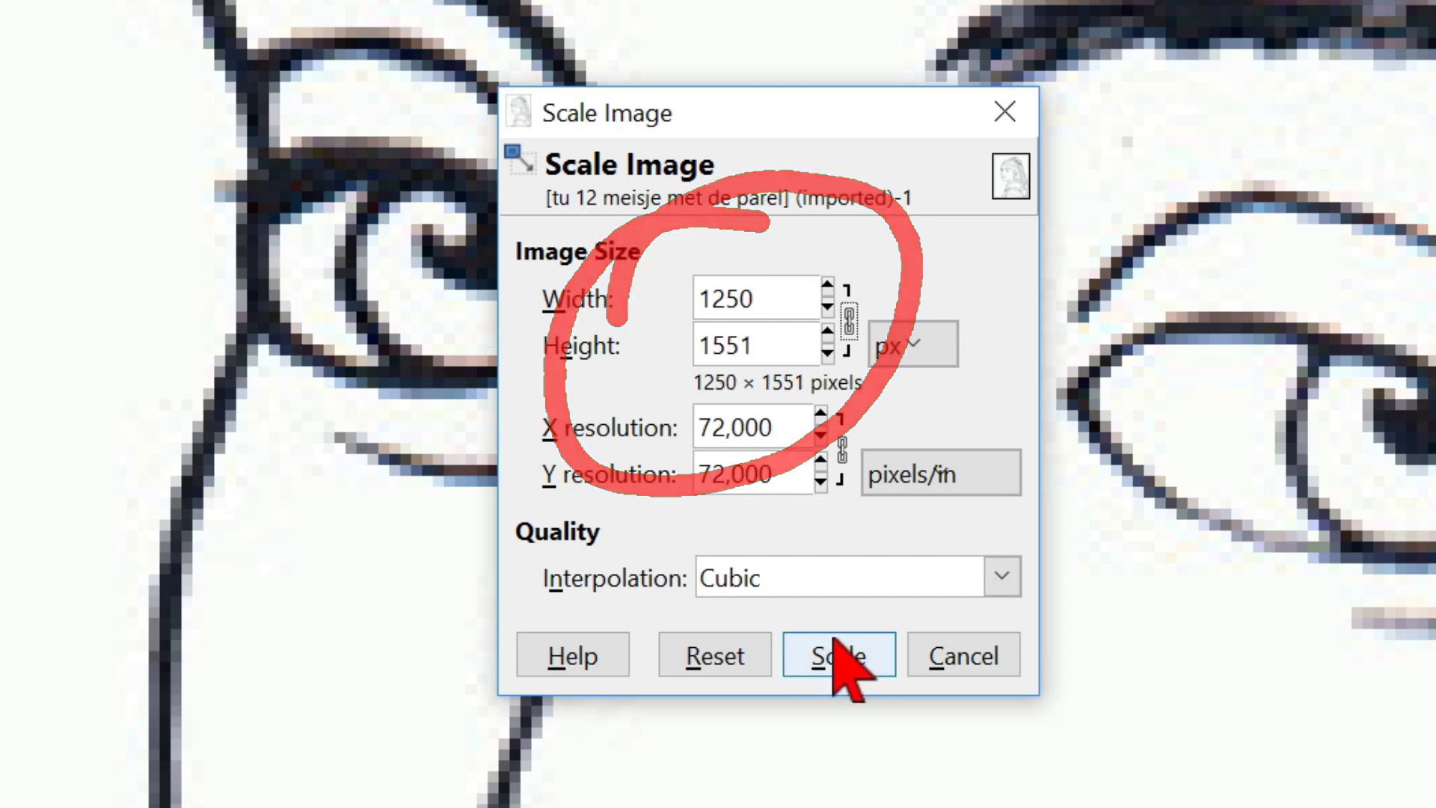
left_click(853, 661)
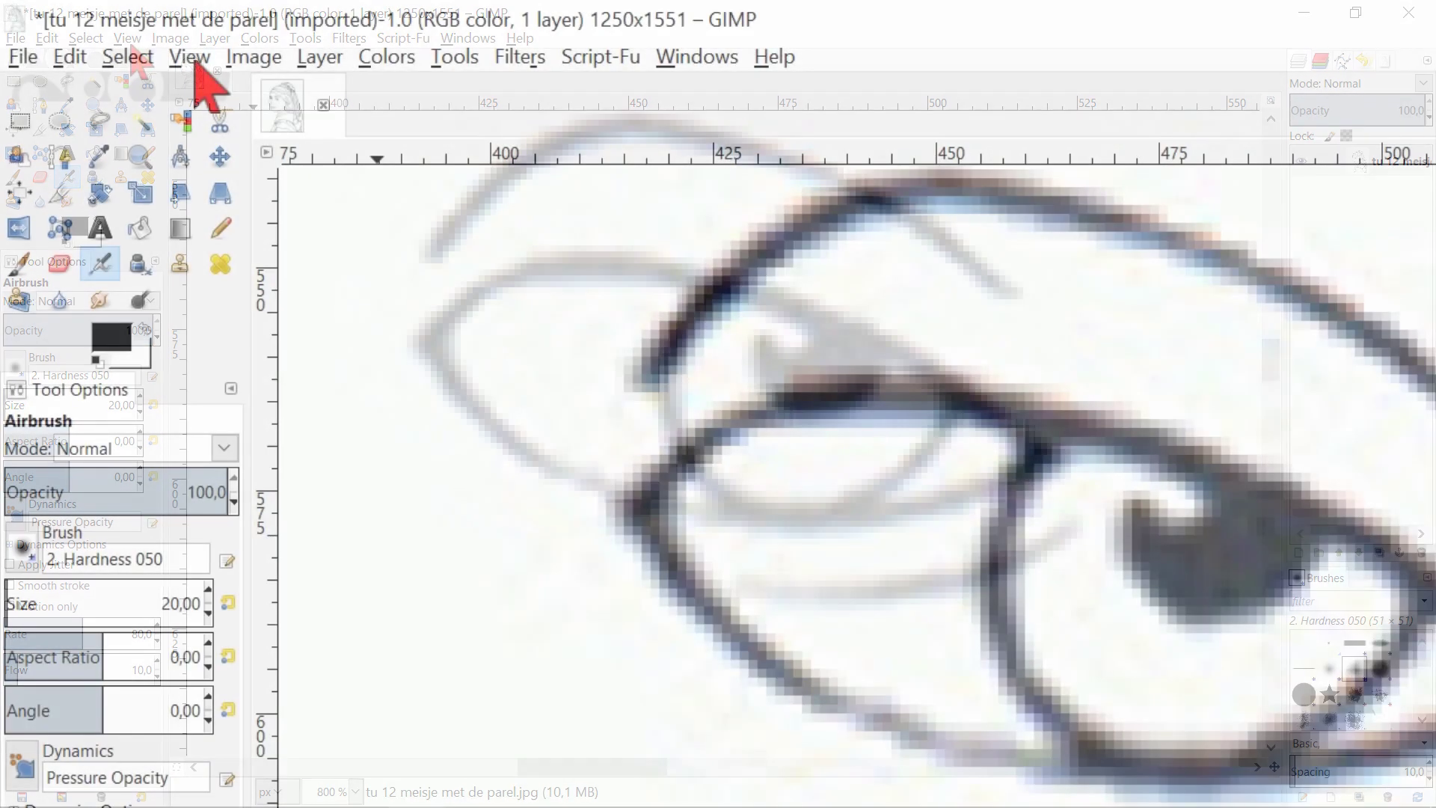
Step: Use View > Zoom > Fit Image in Window to show the whole enlarged portrait
left_click(131, 41)
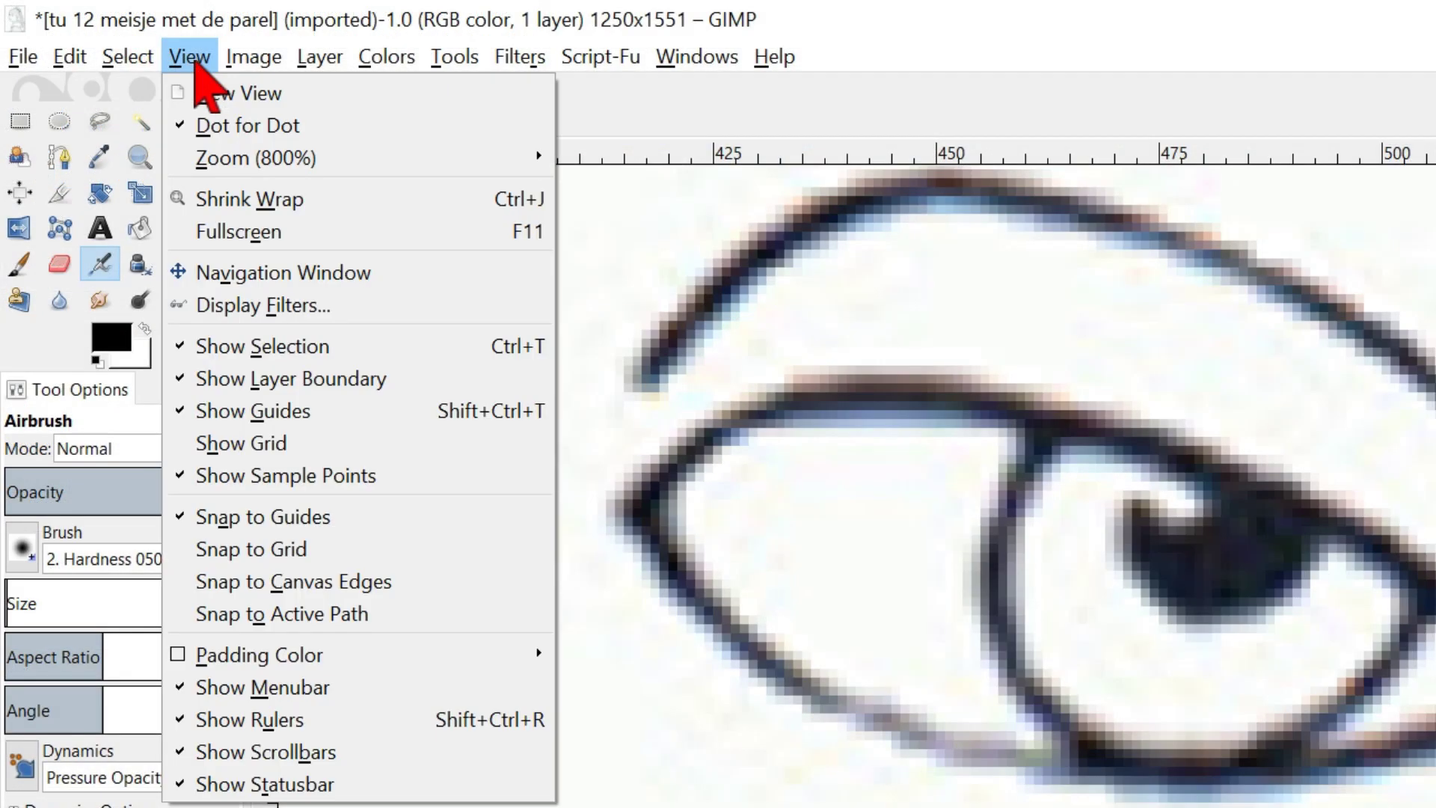
mouse_move(256, 158)
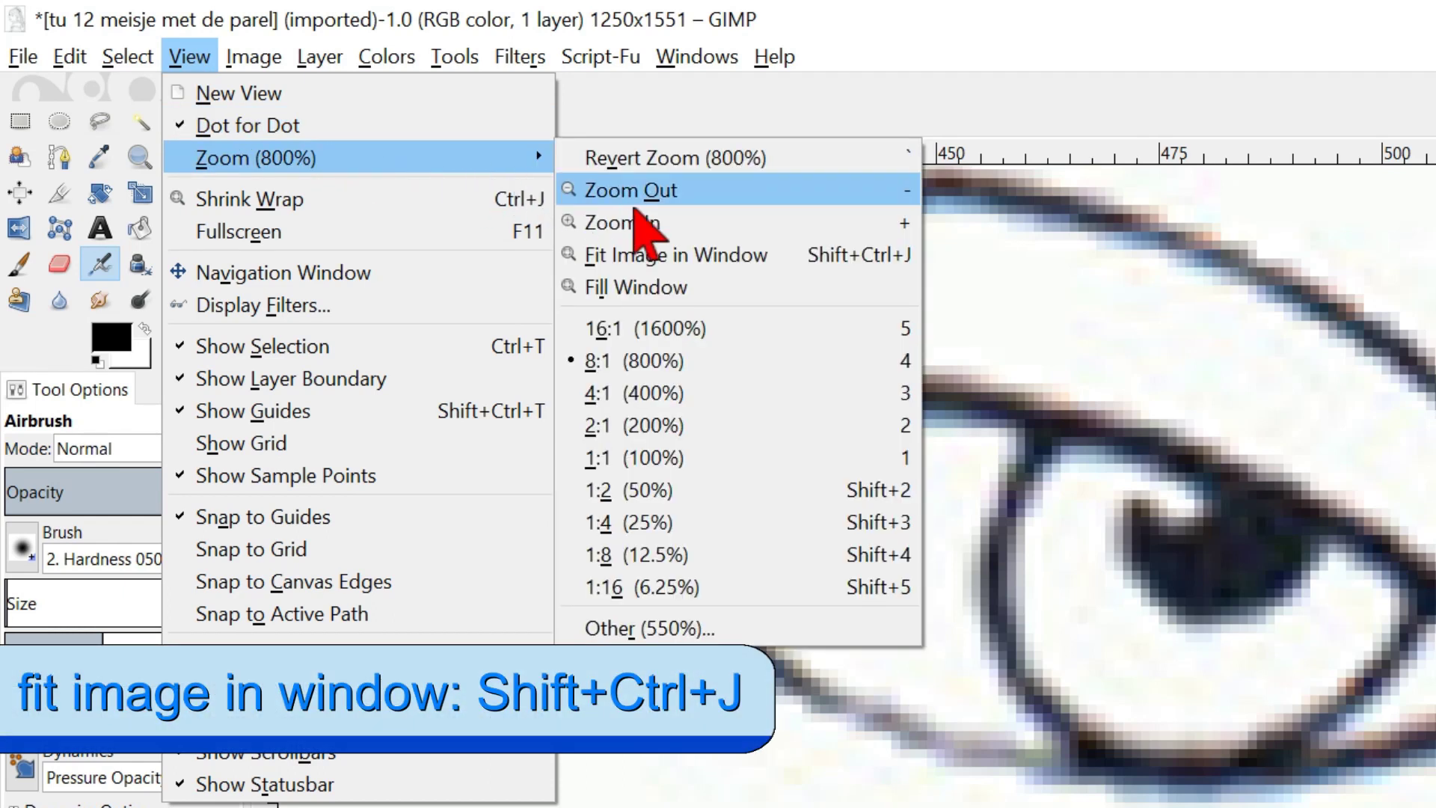
left_click(659, 255)
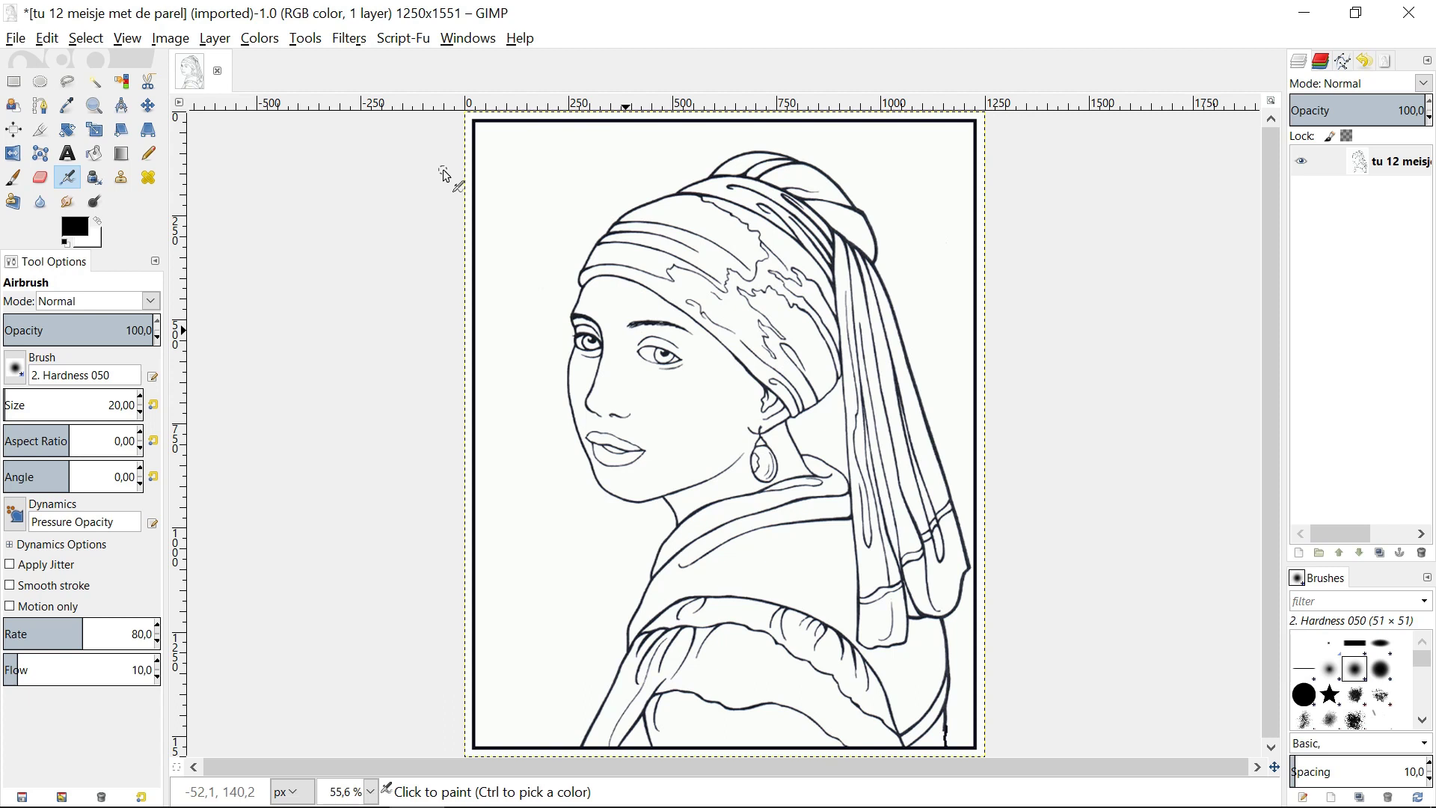
Step: Draw a closed Free Select loop around the right eye and eyebrow
left_click(67, 83)
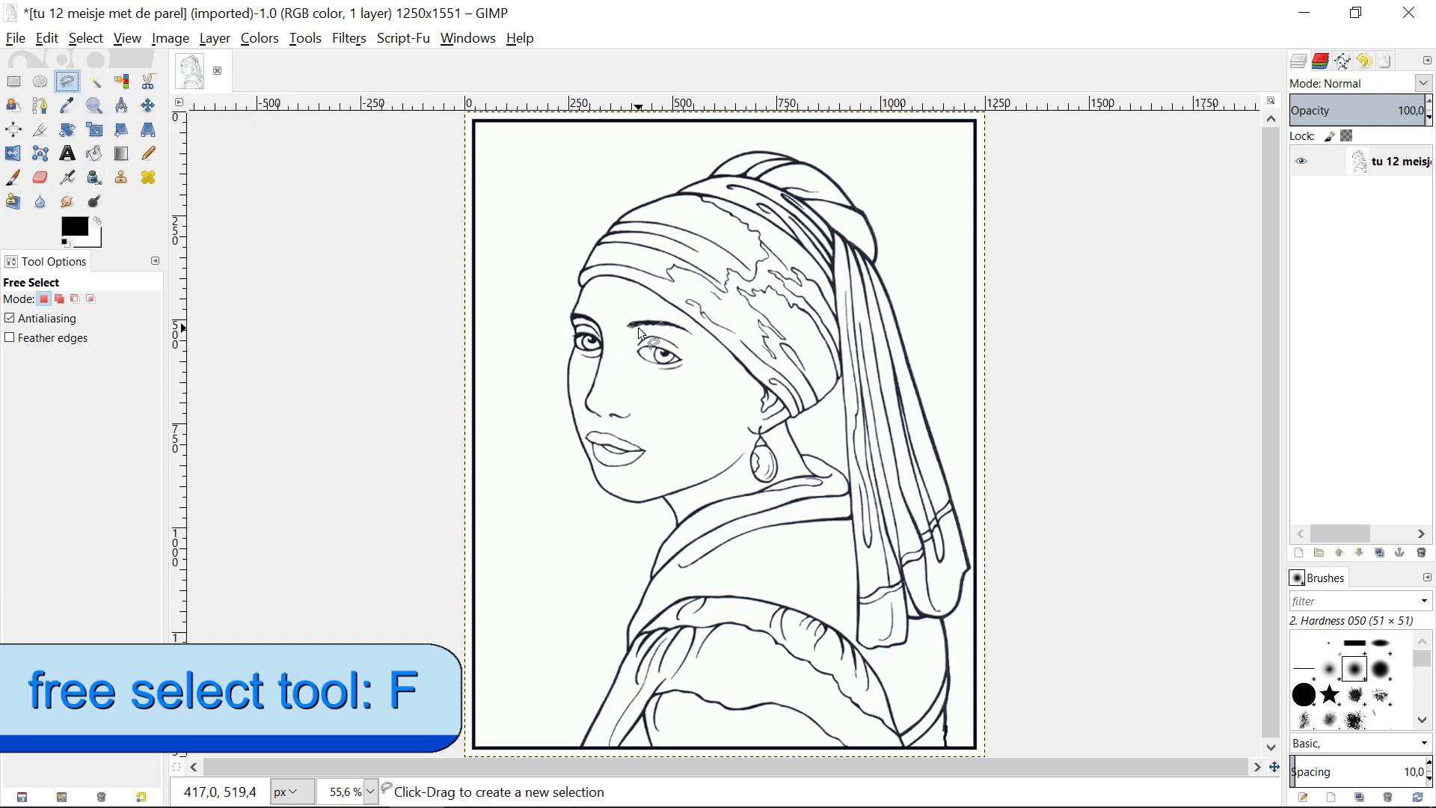
scroll(621, 326, "up", 2, "ctrl")
scroll(621, 327, "up", 2, "ctrl")
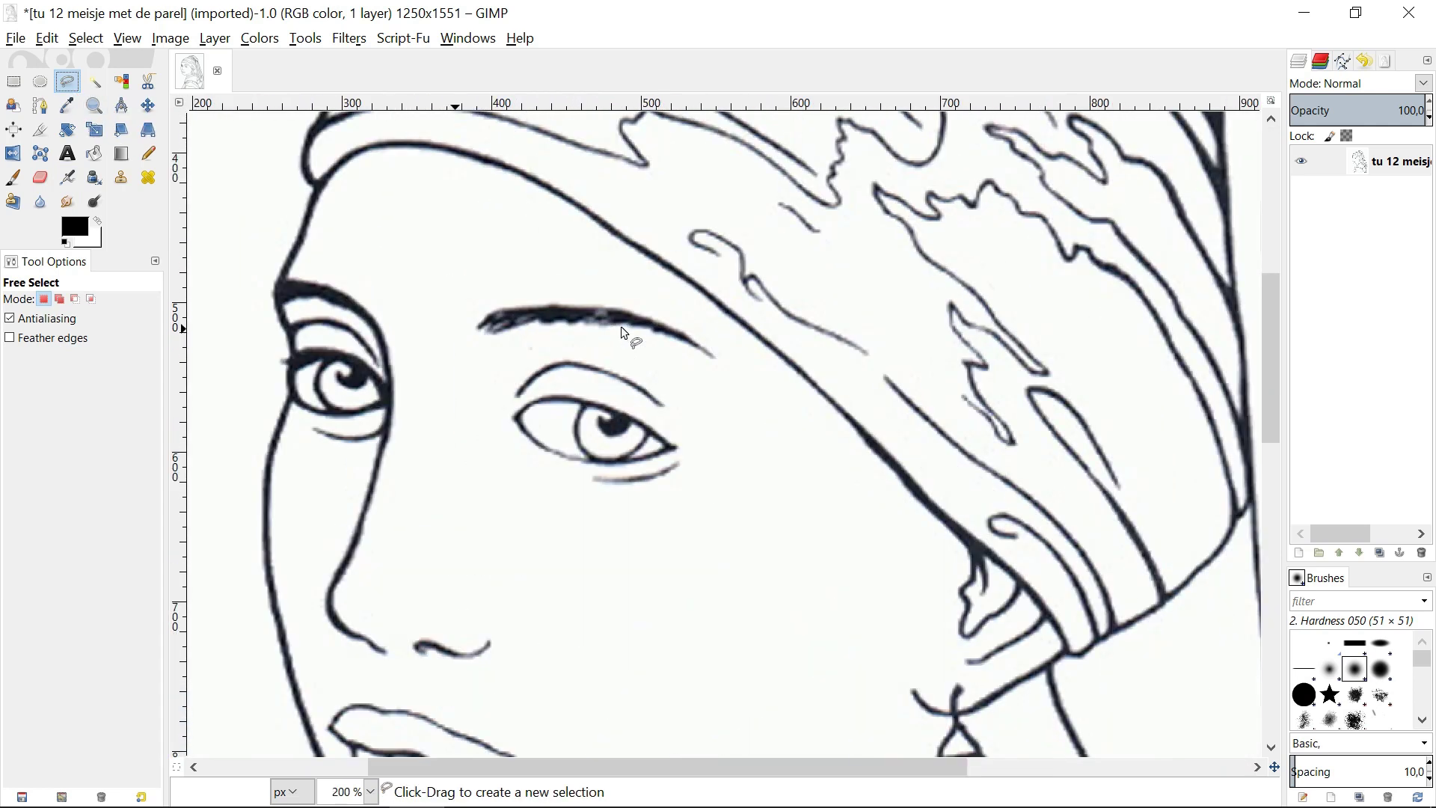
scroll(620, 326, "up", 1, "ctrl")
left_click_drag(615, 272, 528, 255)
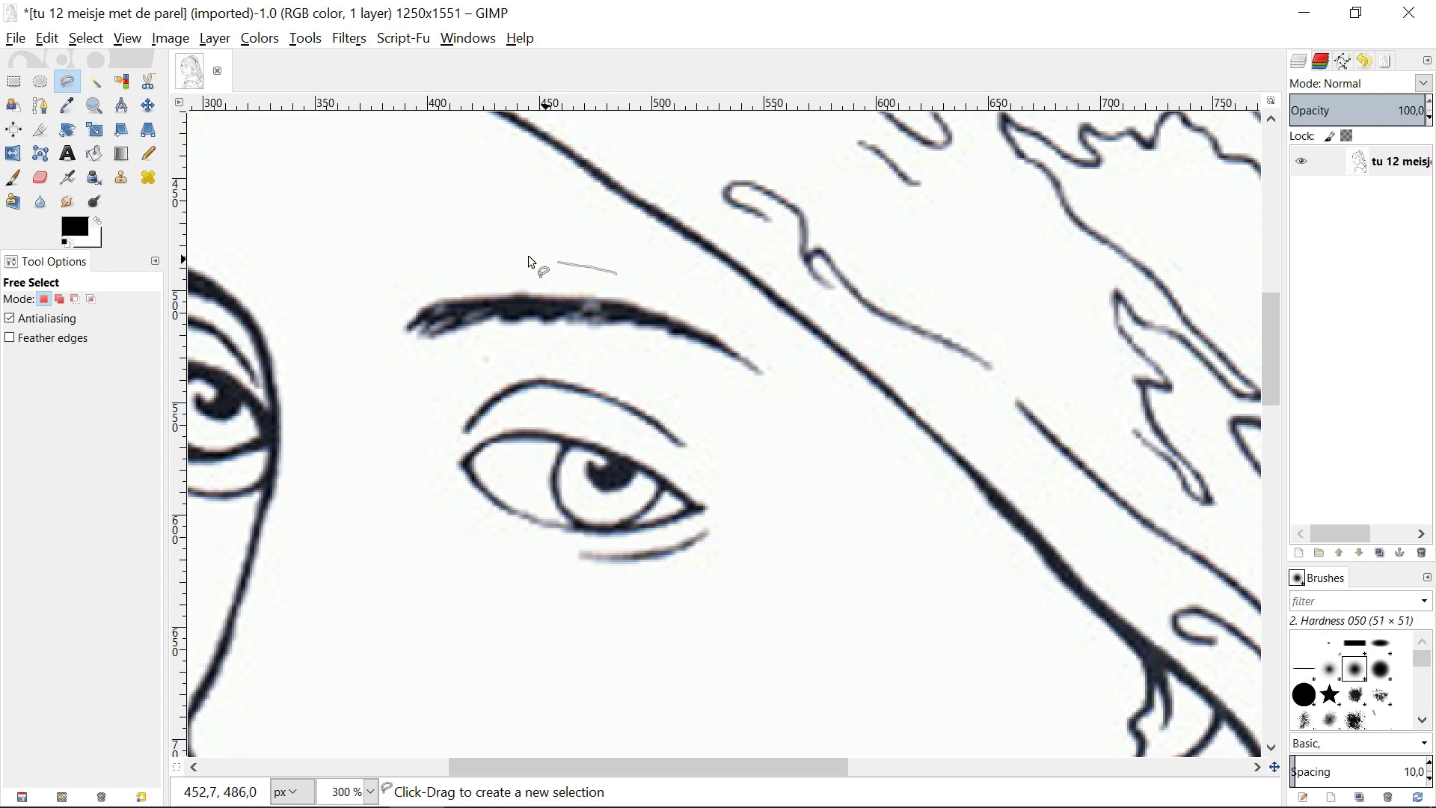
mouse_move(478, 510)
left_mouse_down()
mouse_move(670, 603)
mouse_move(827, 507)
mouse_move(795, 347)
mouse_move(682, 271)
left_mouse_up()
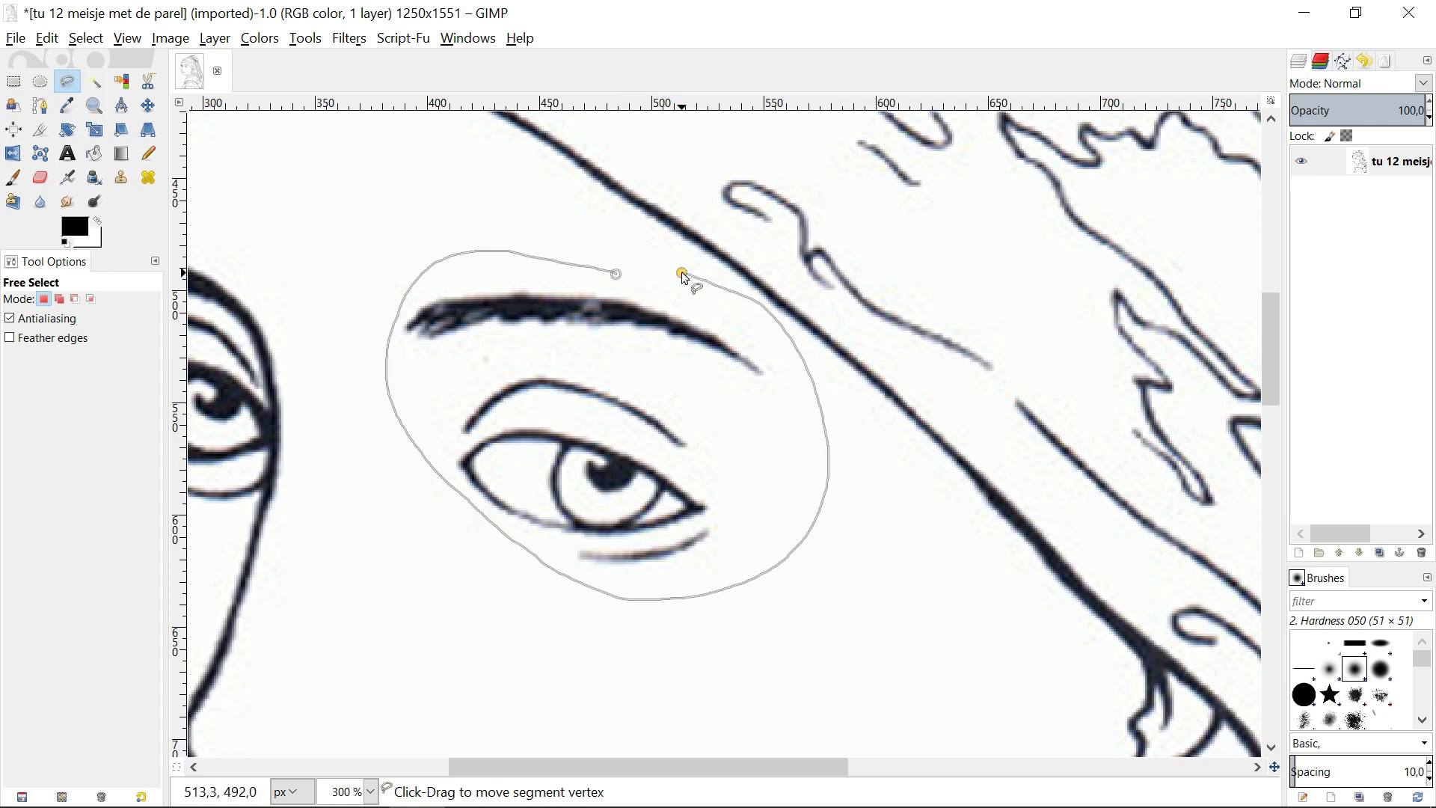
key("Return")
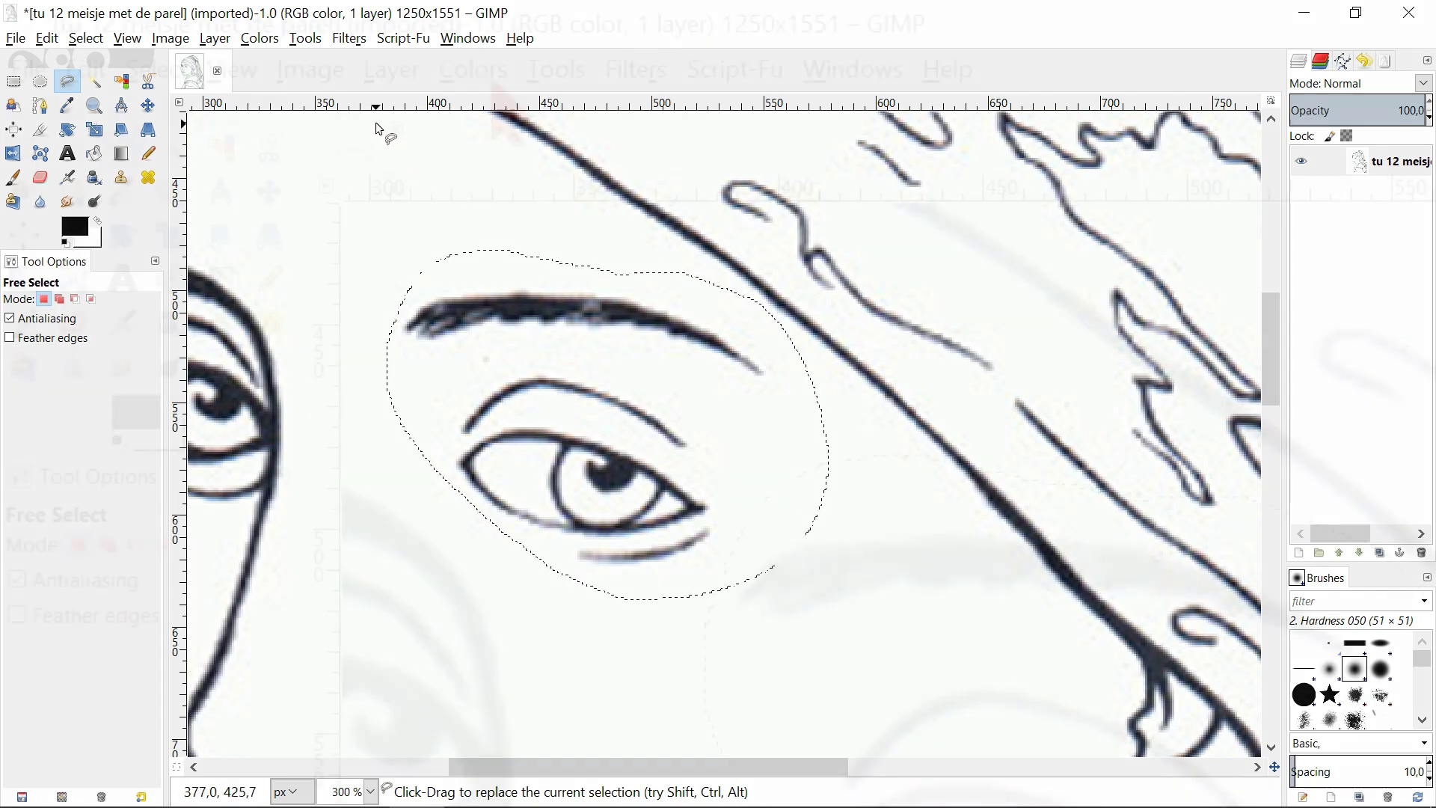
Step: Apply a threshold of about 211 to the selected eye and eyebrow
left_click(472, 69)
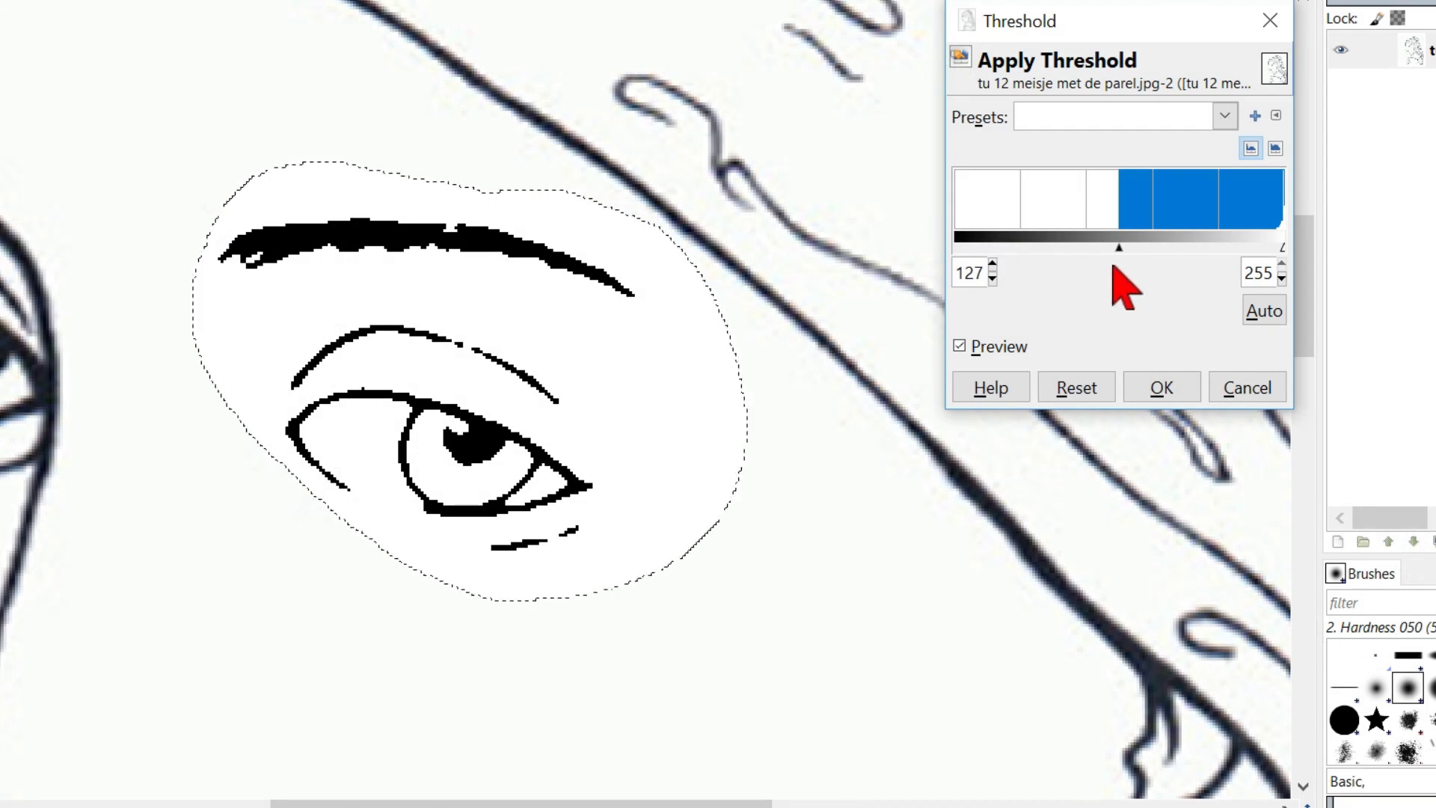
left_click_drag(1119, 249, 1227, 247)
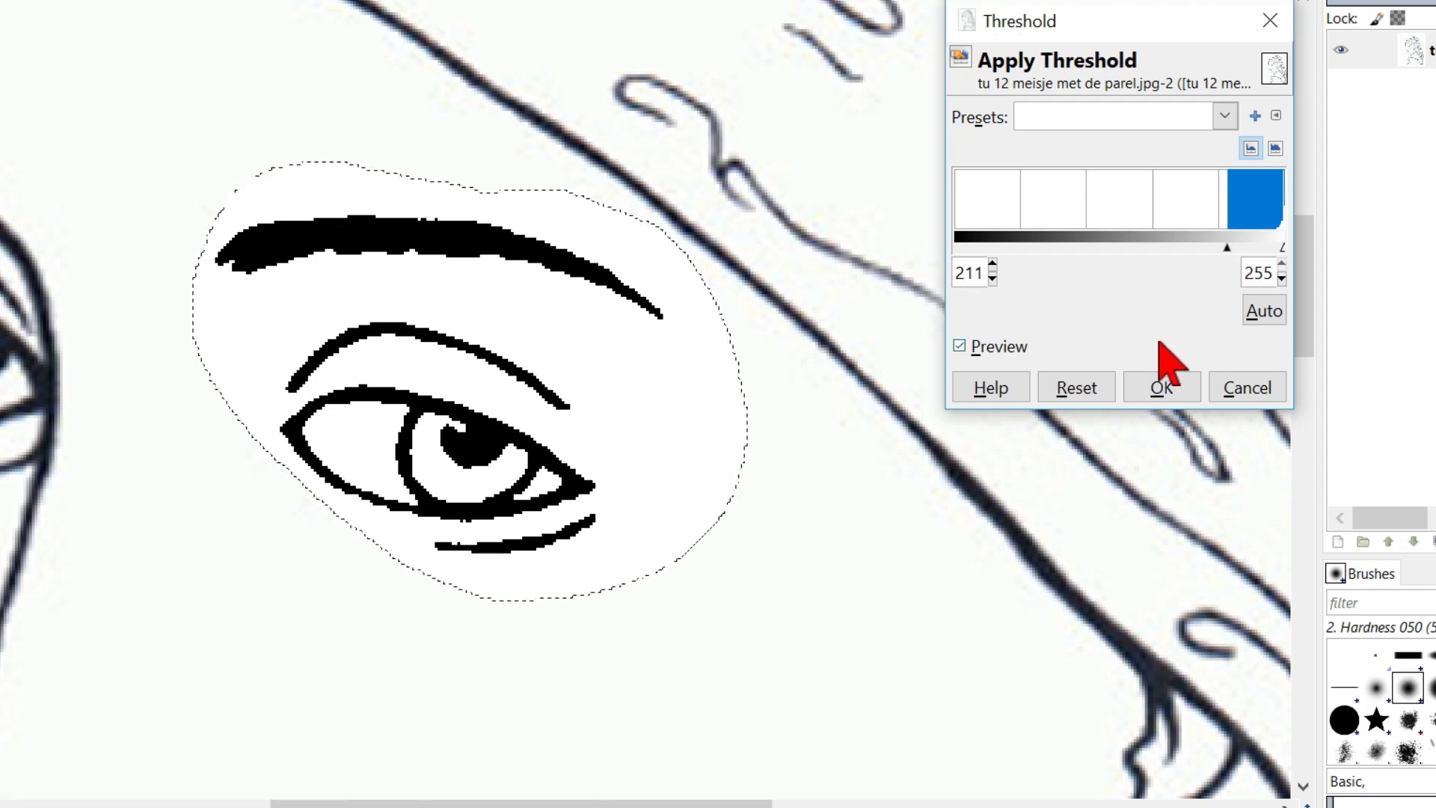
left_click(1159, 387)
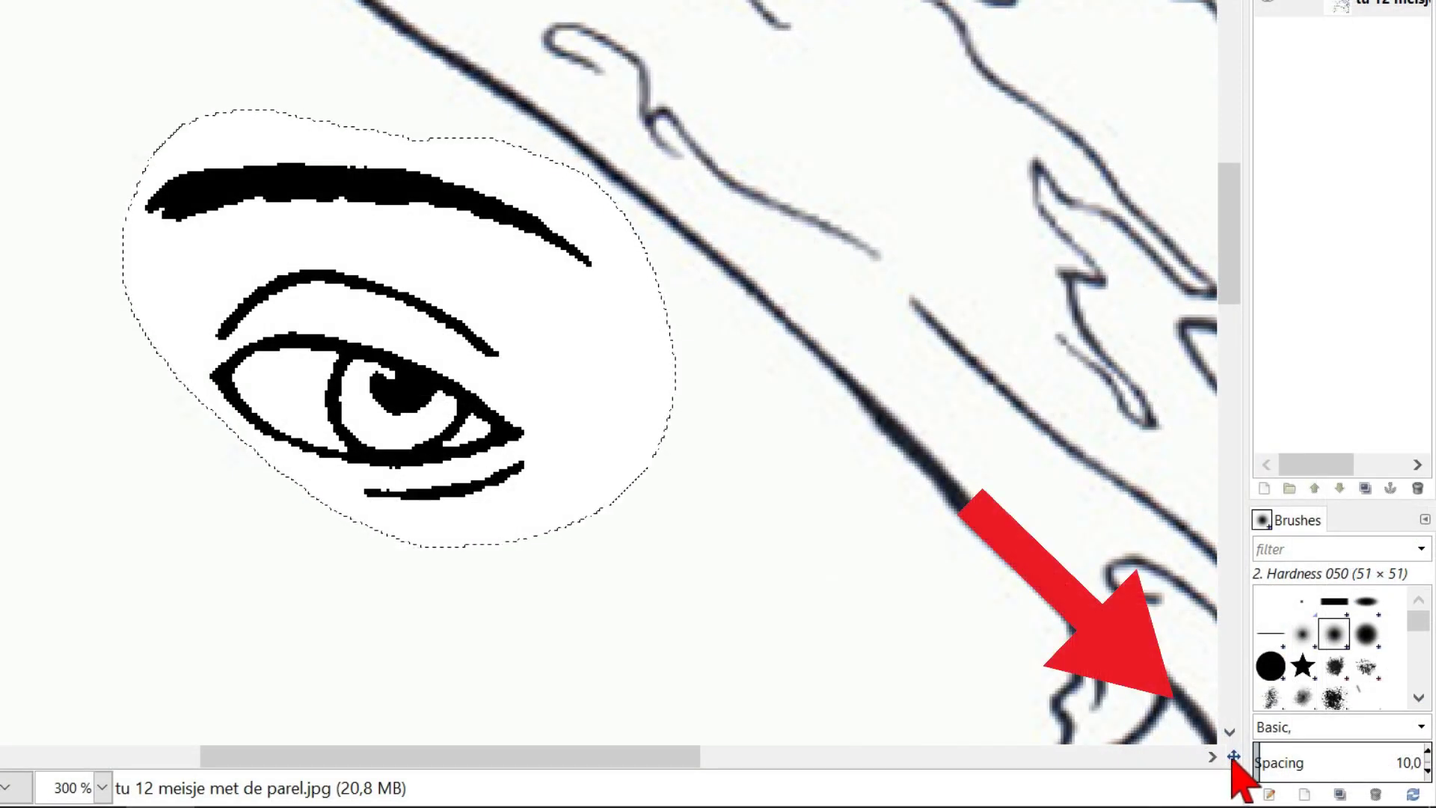
Step: Pan to the lips and trace a Free Select outline around them
left_click_drag(1235, 759, 1226, 770)
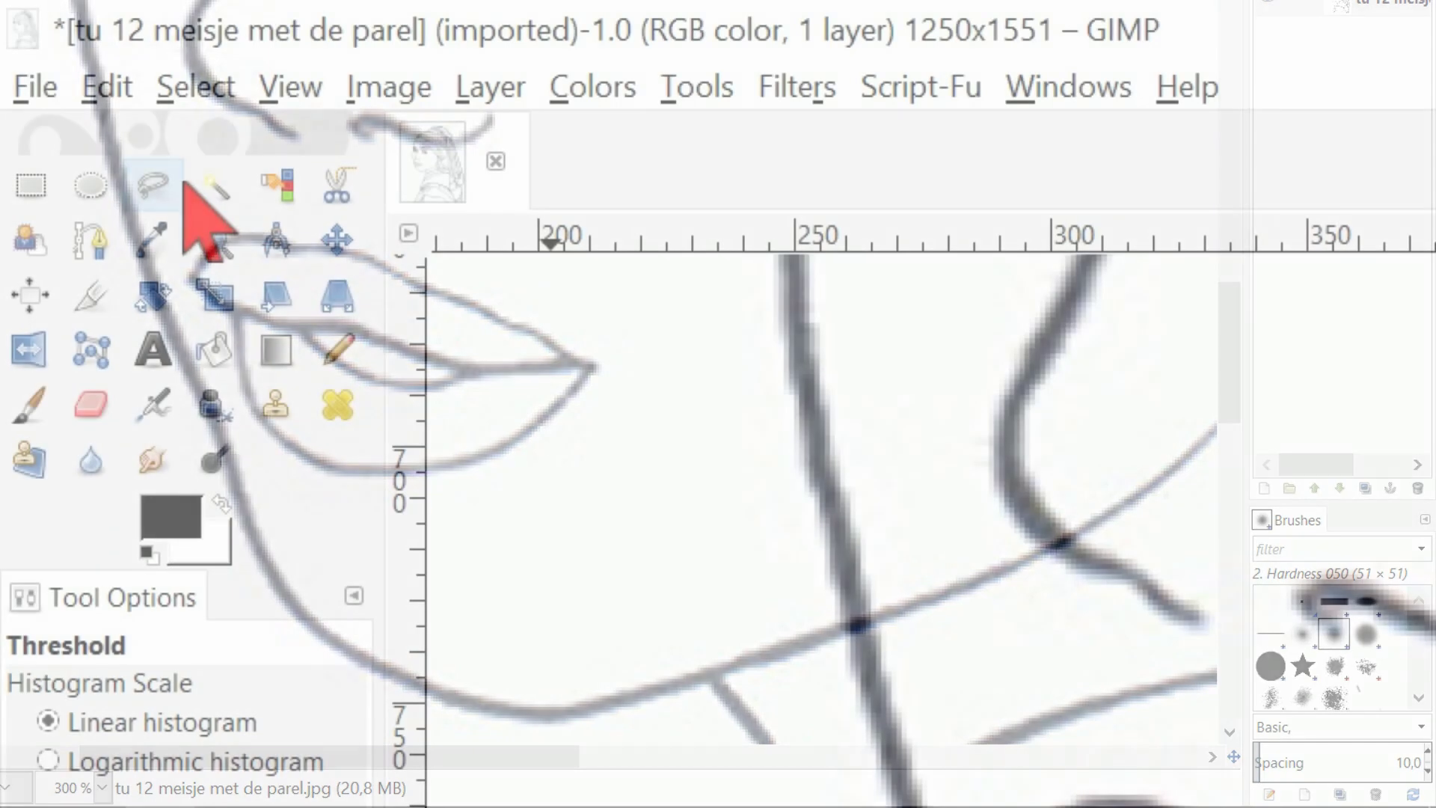
left_click(150, 184)
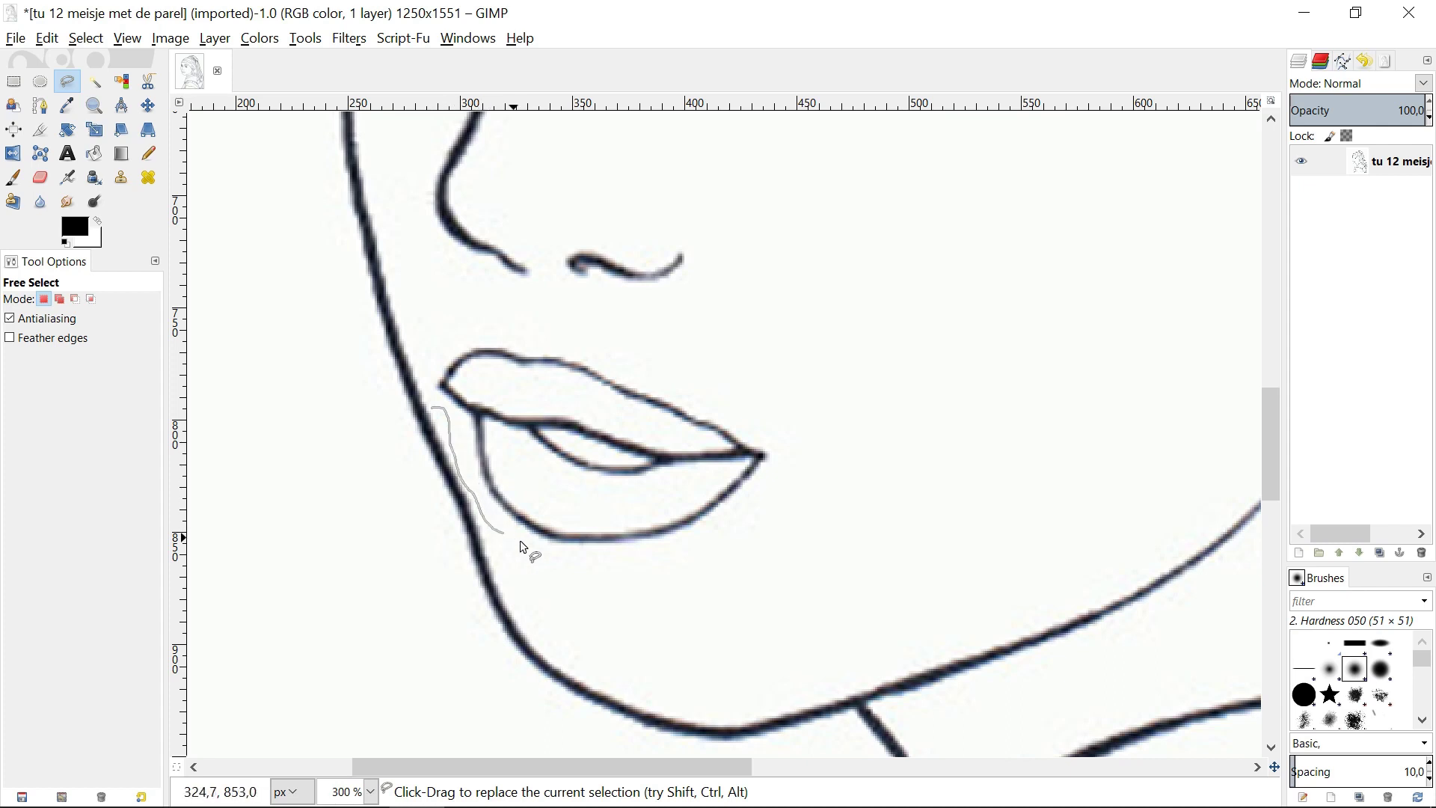
left_click_drag(687, 568, 814, 440)
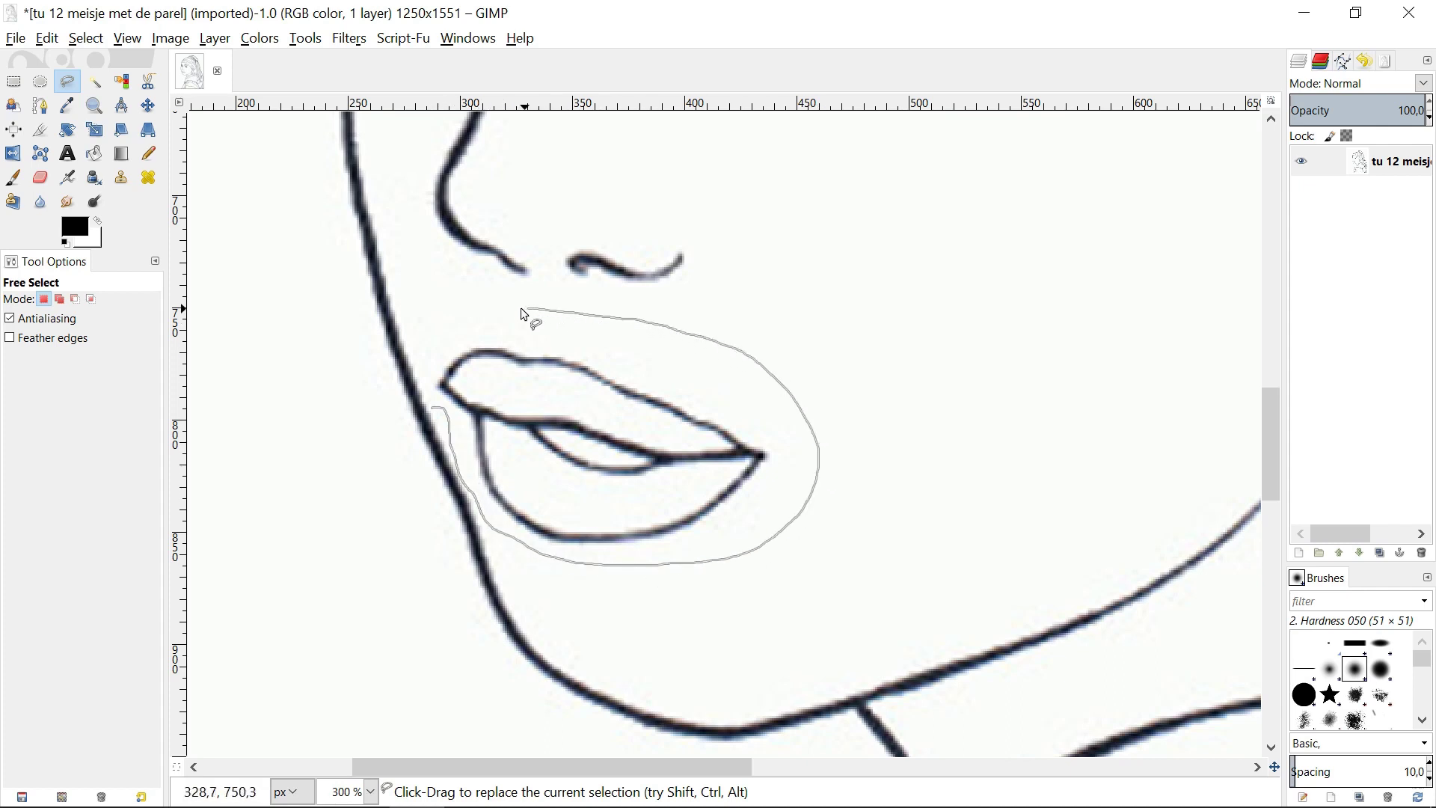
Step: Close the lip selection and apply a threshold of about 202 to it
left_click(425, 383)
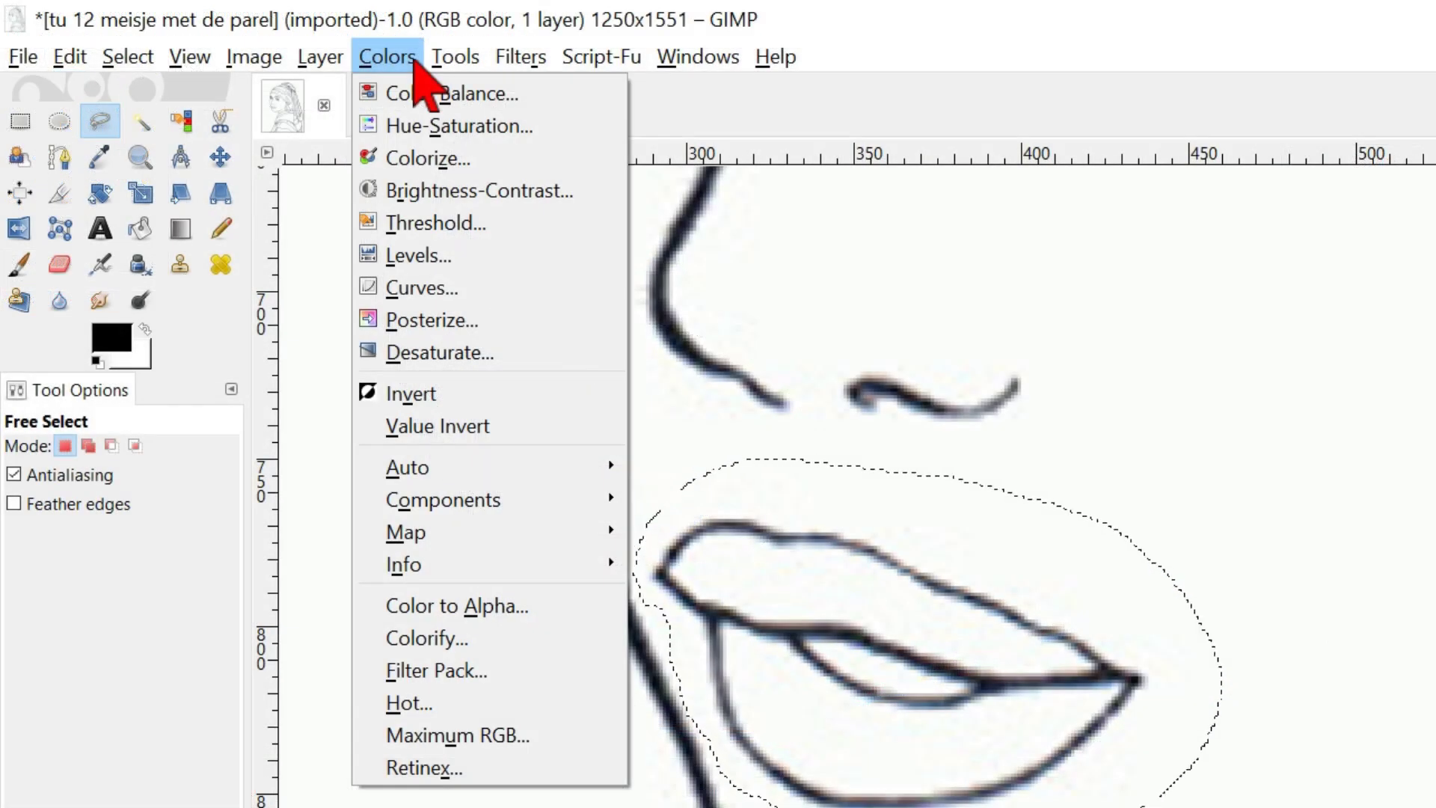
left_click(414, 226)
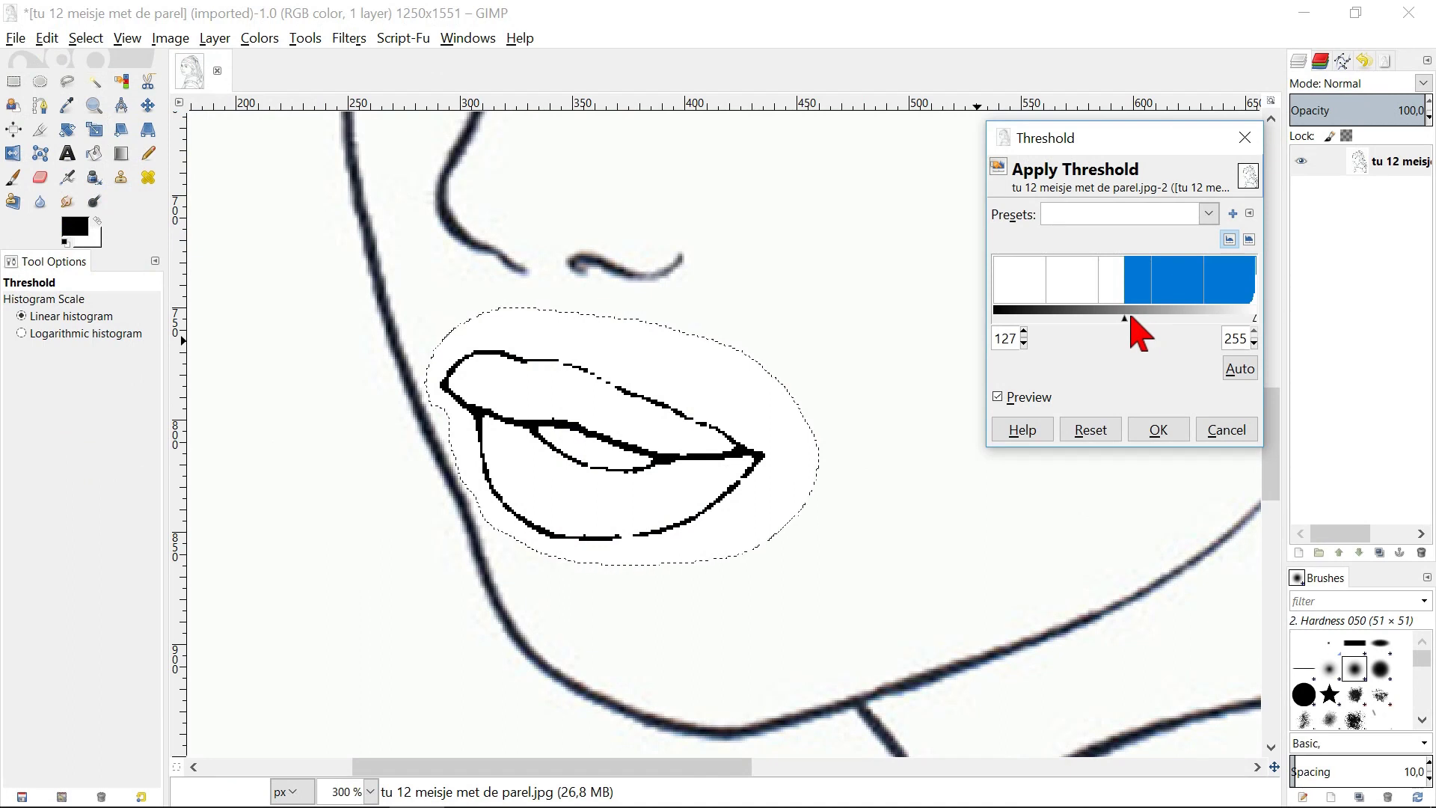
left_click_drag(1127, 319, 1202, 320)
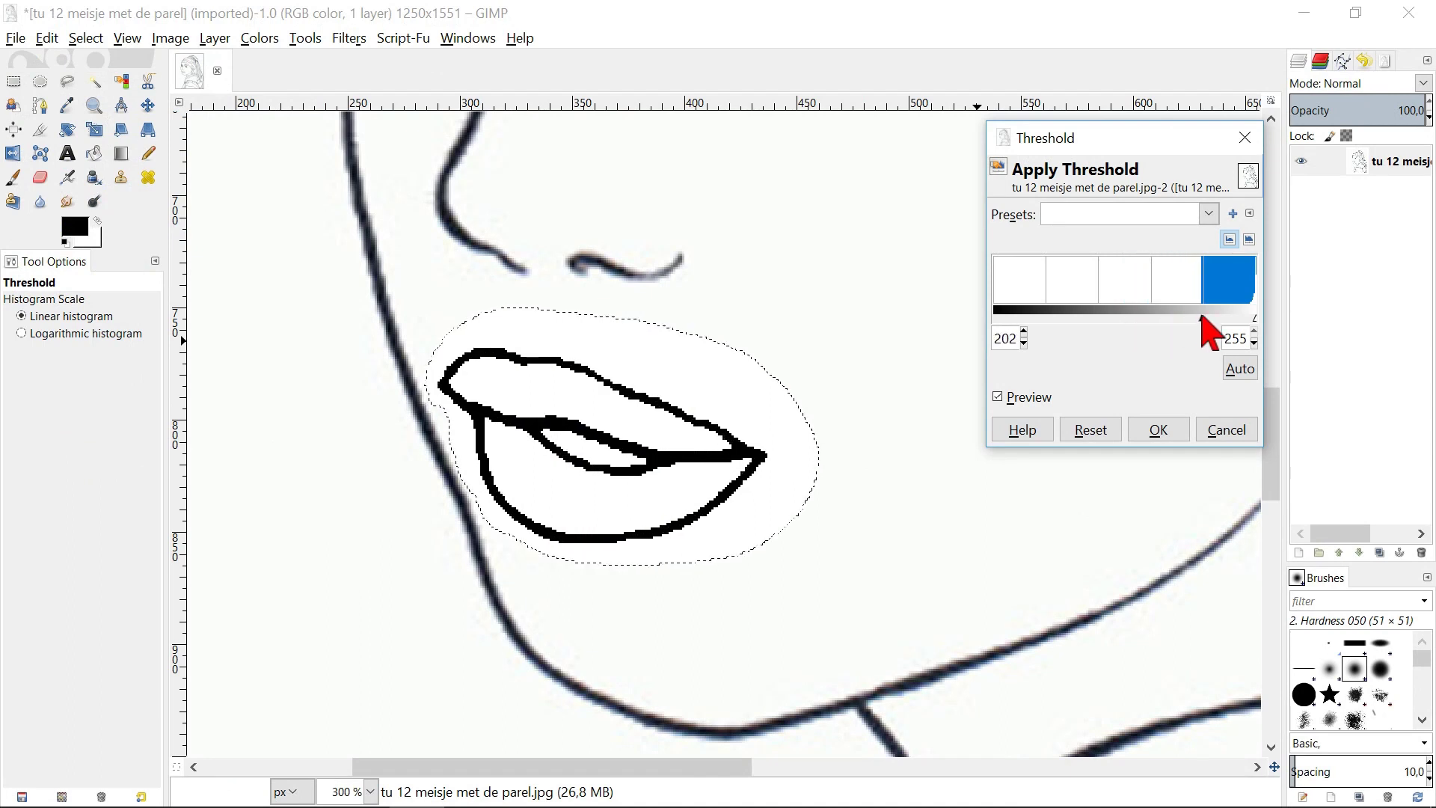
left_click(1156, 432)
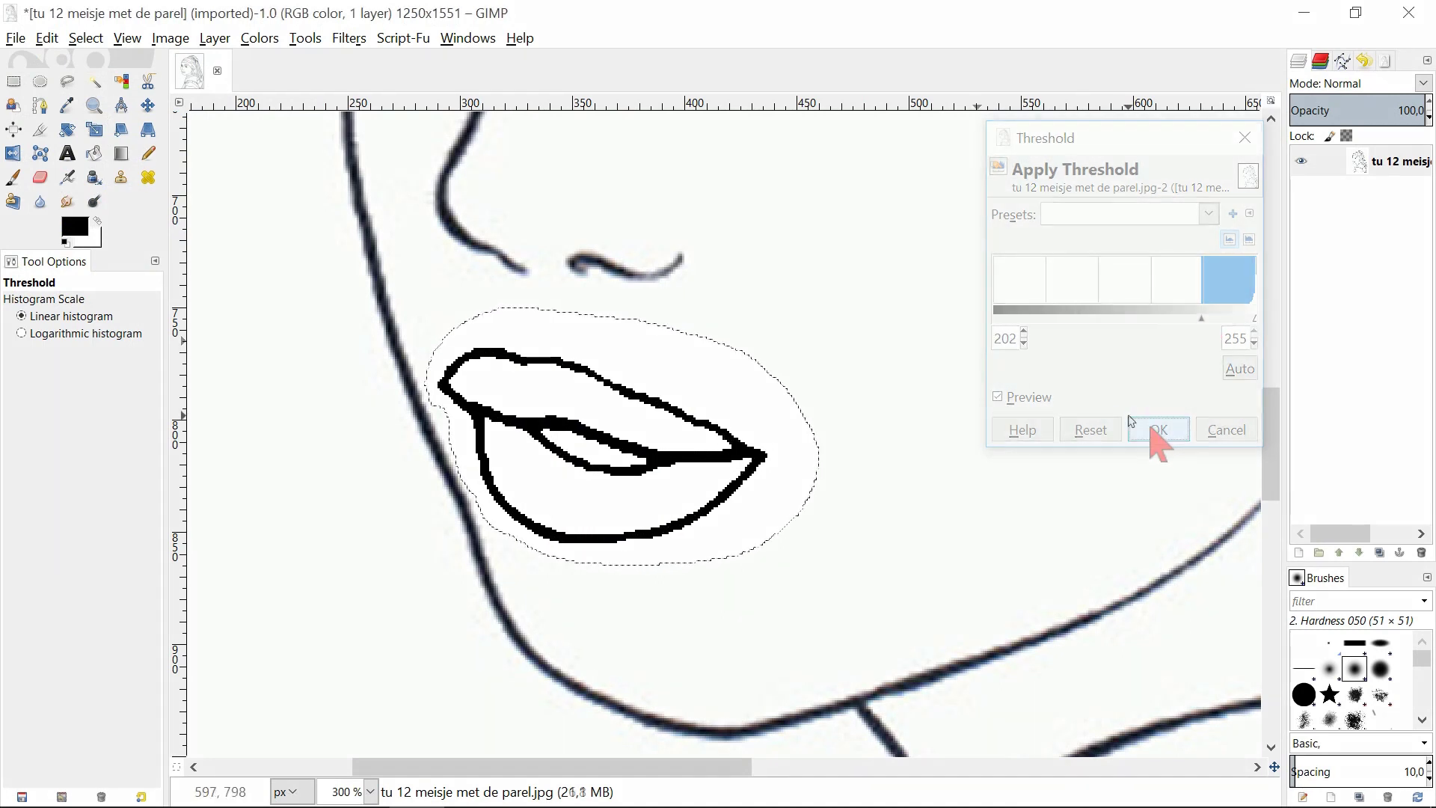
Step: Fit the portrait in the window and clear the lip selection with Select > None
key("shift+ctrl+j")
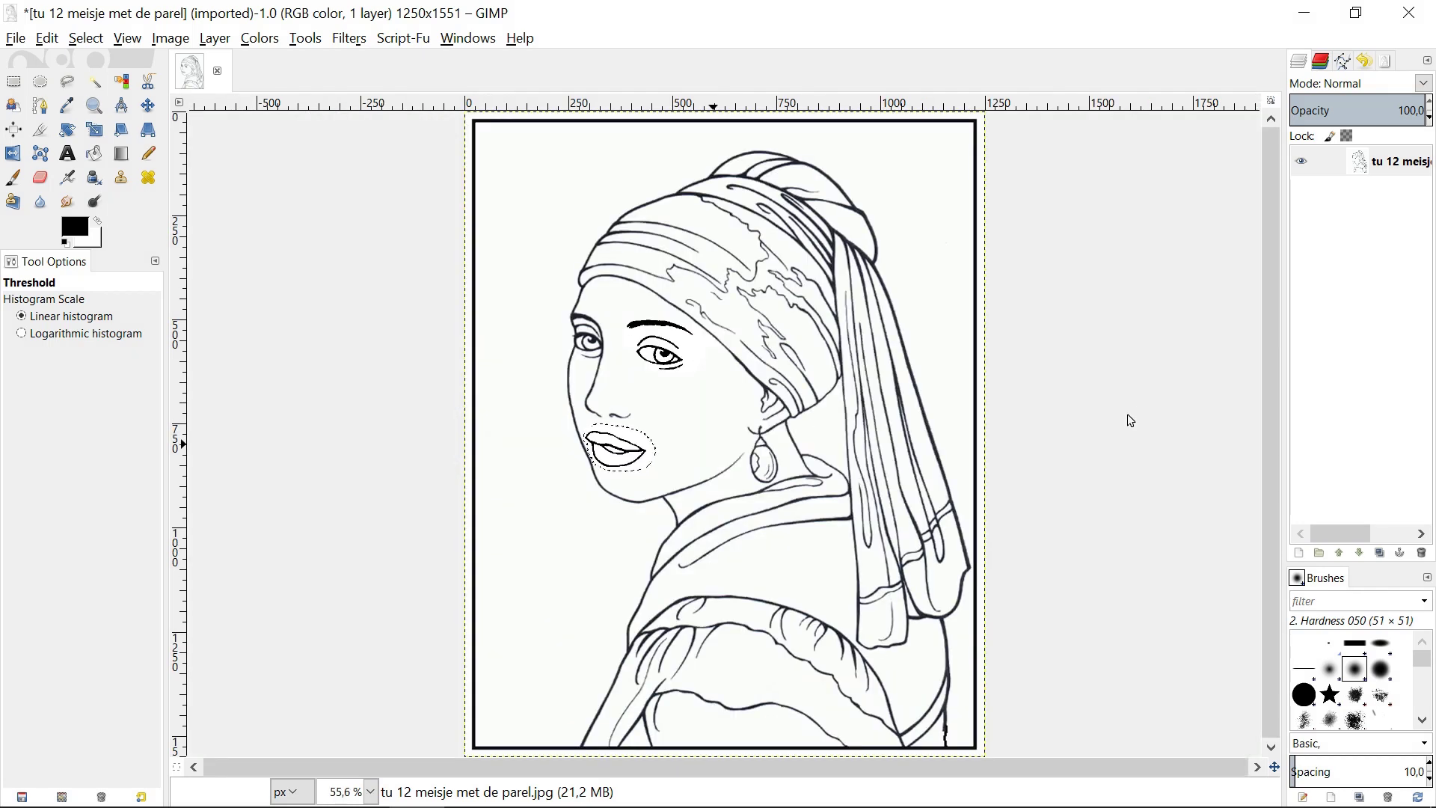
key("shift+ctrl+a")
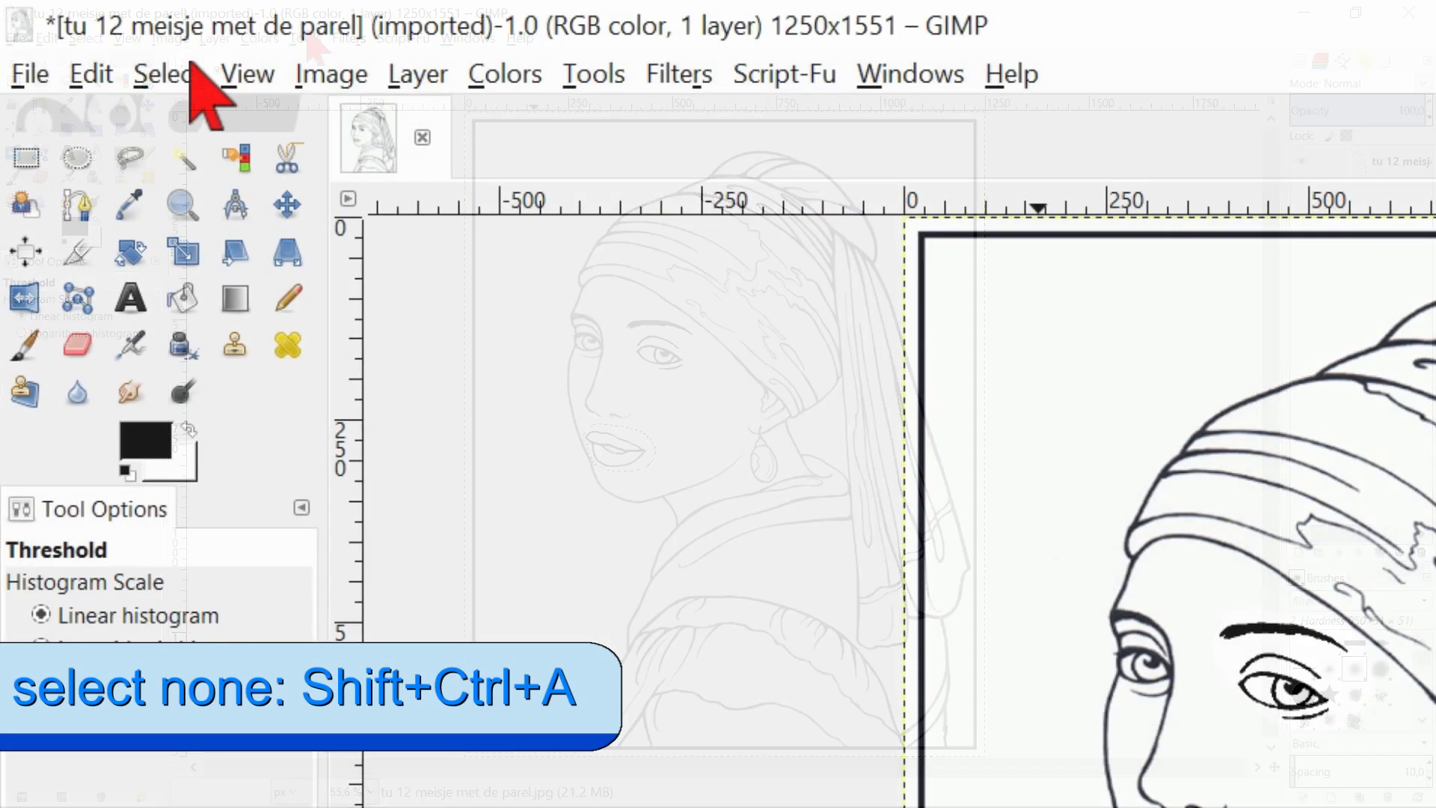
left_click(169, 74)
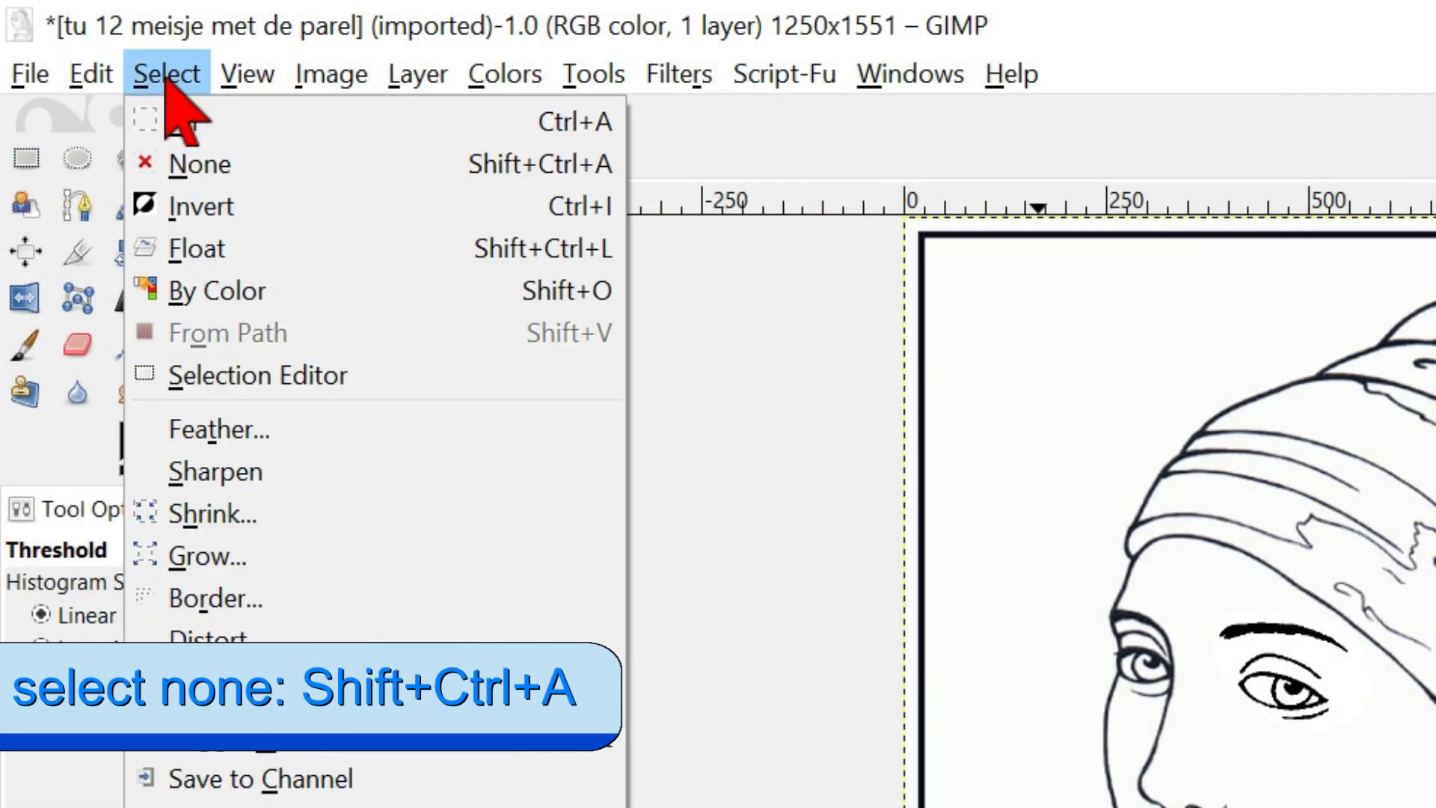
left_click(269, 164)
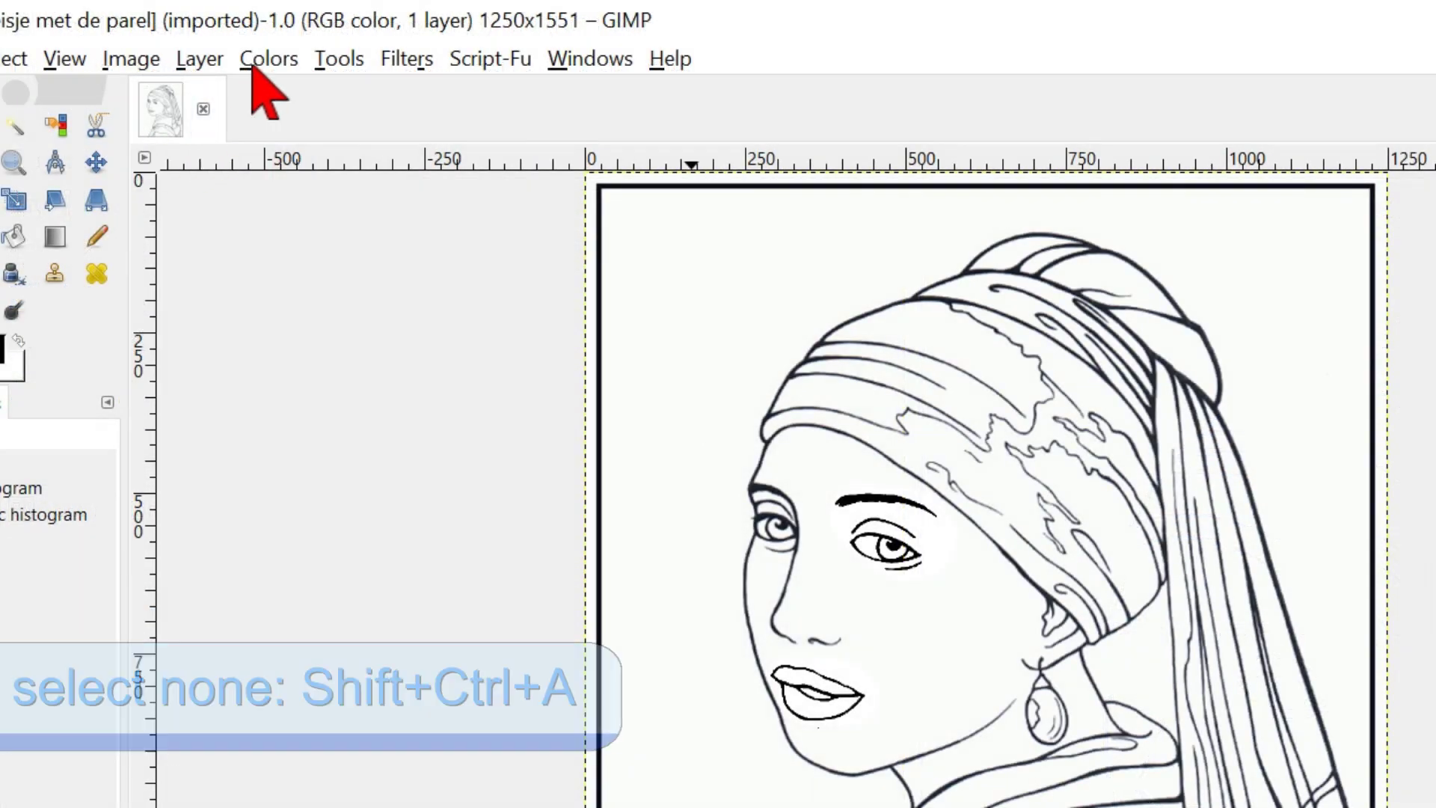
Step: Apply a threshold of about 221 to the entire line drawing
left_click(269, 62)
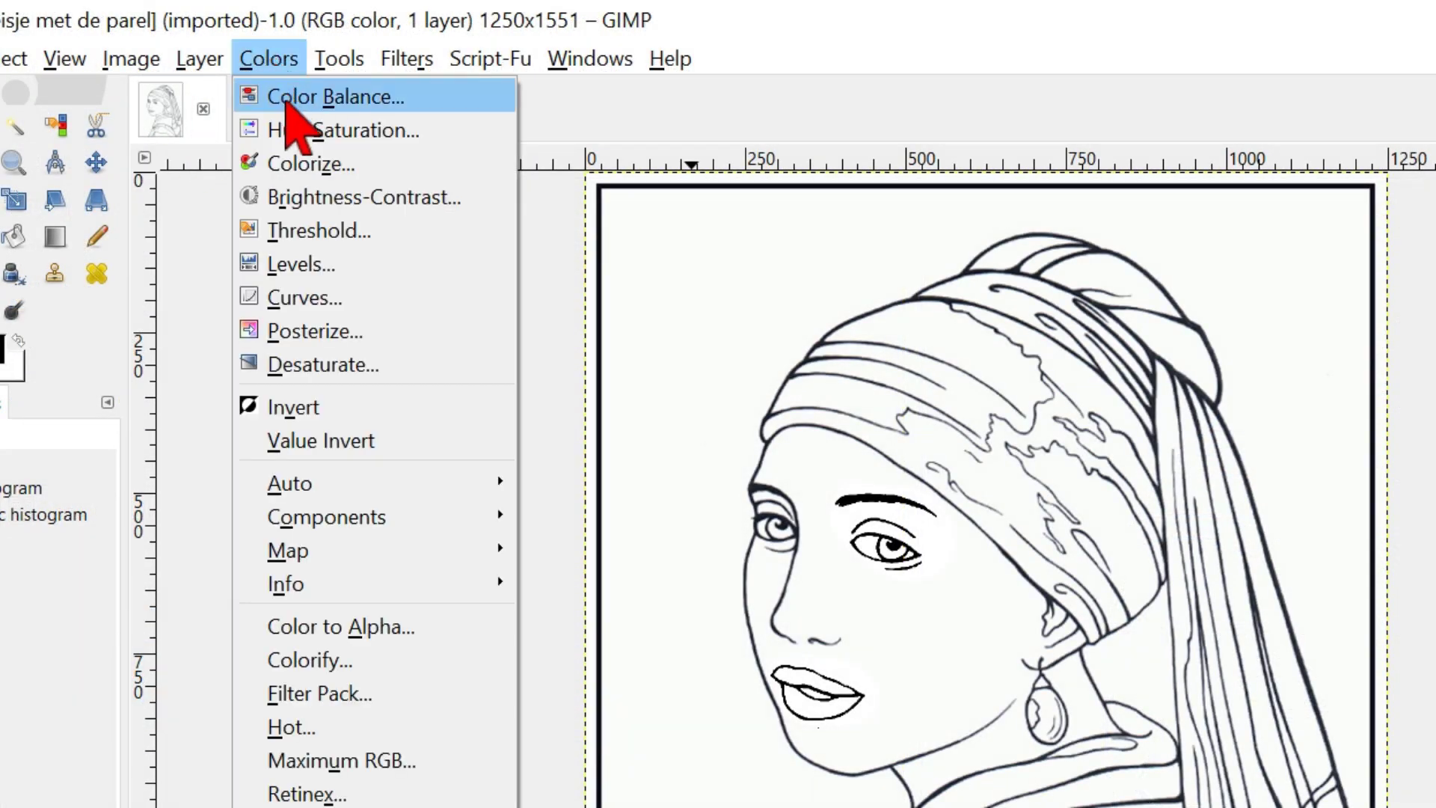
left_click(301, 230)
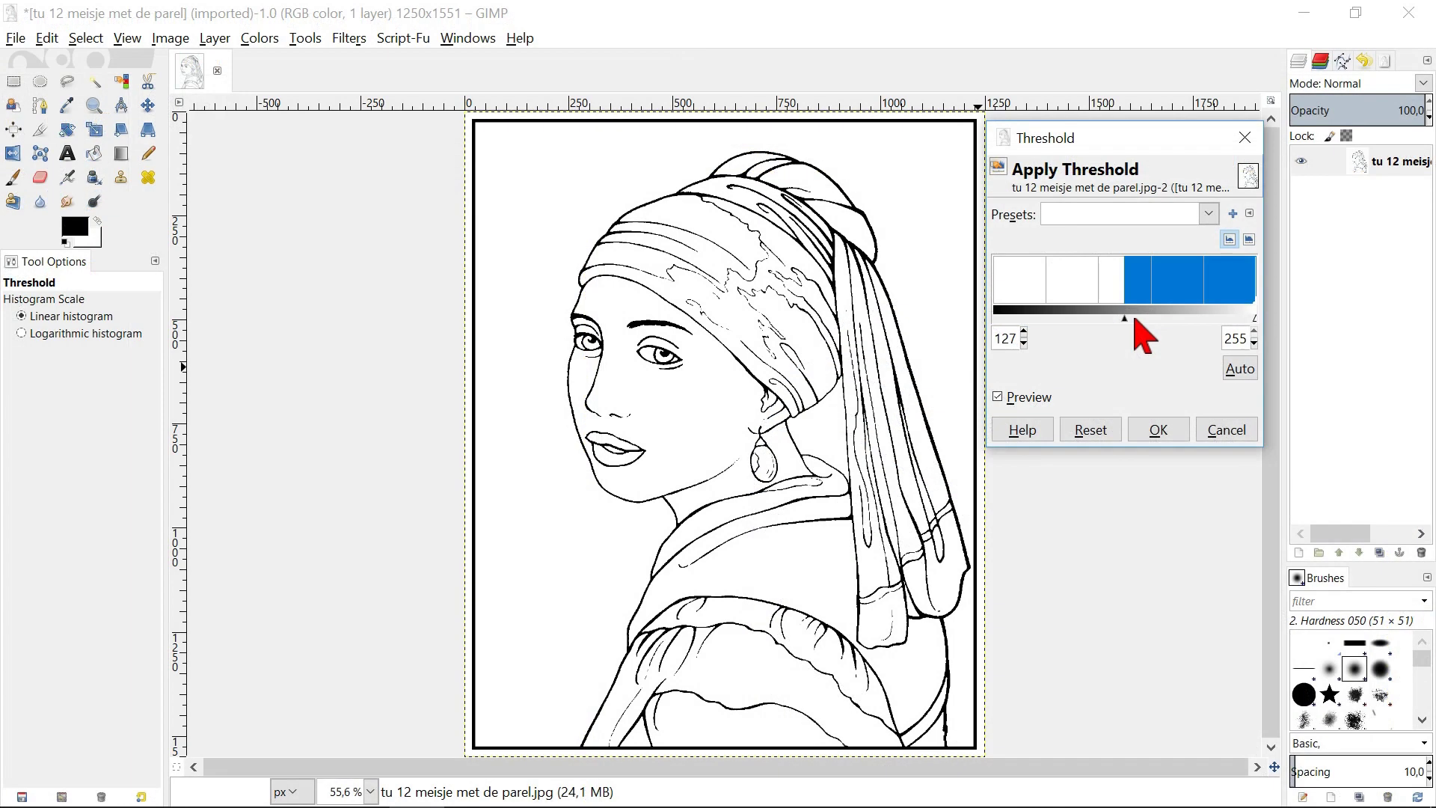
mouse_move(1135, 319)
left_mouse_down()
mouse_move(1216, 319)
mouse_move(1226, 339)
left_mouse_up()
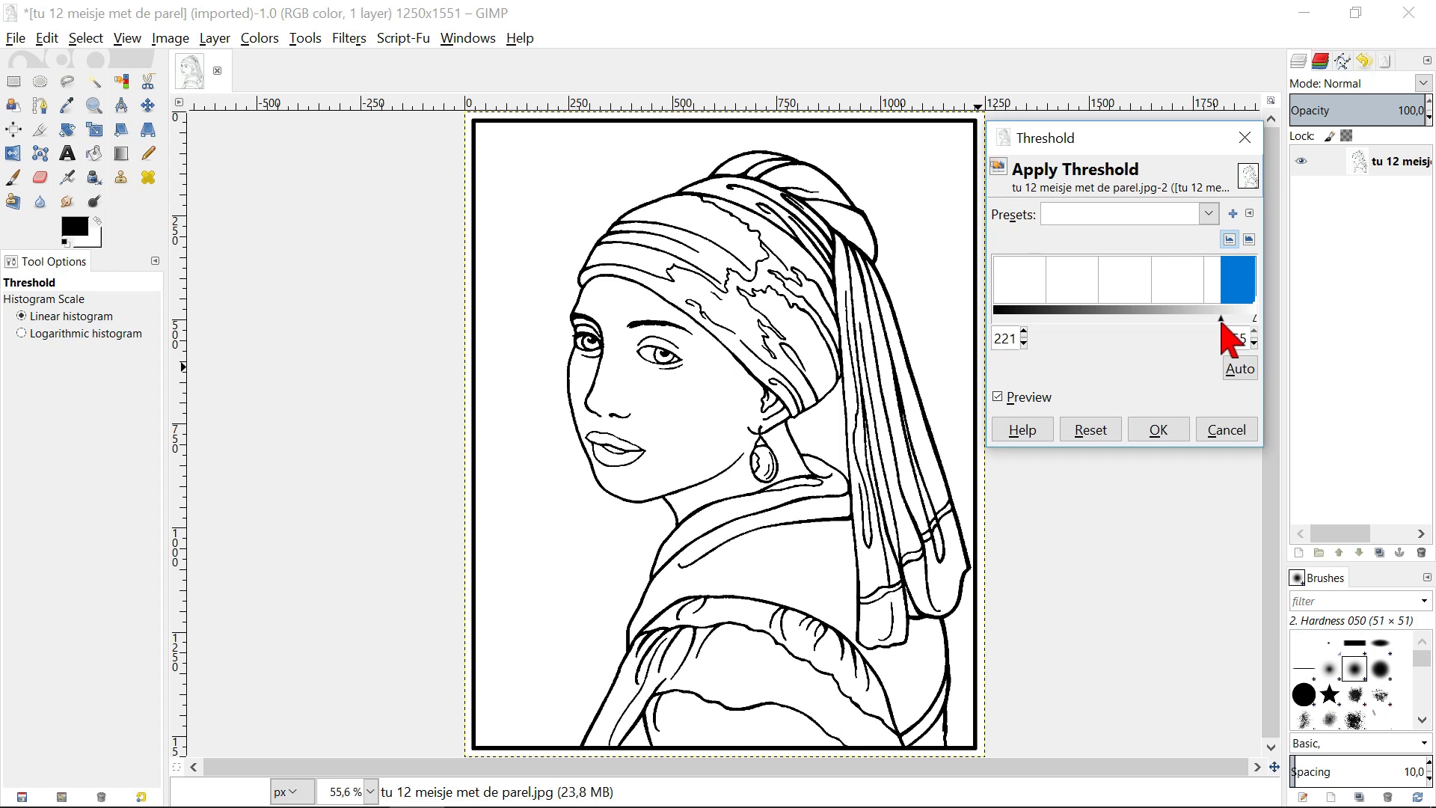
left_click(1148, 432)
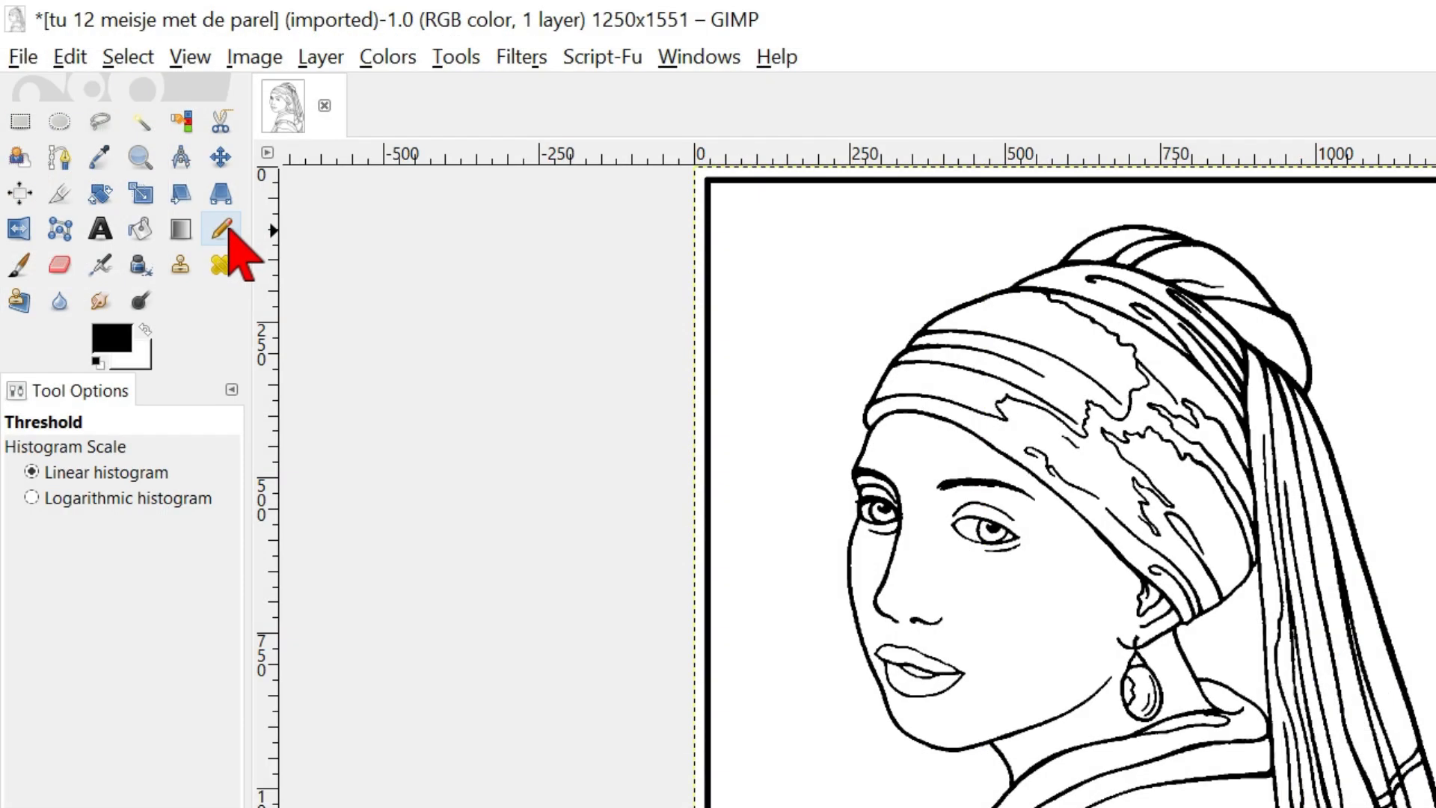
Step: Select the Pencil tool and set its brush size to 3
left_click(225, 228)
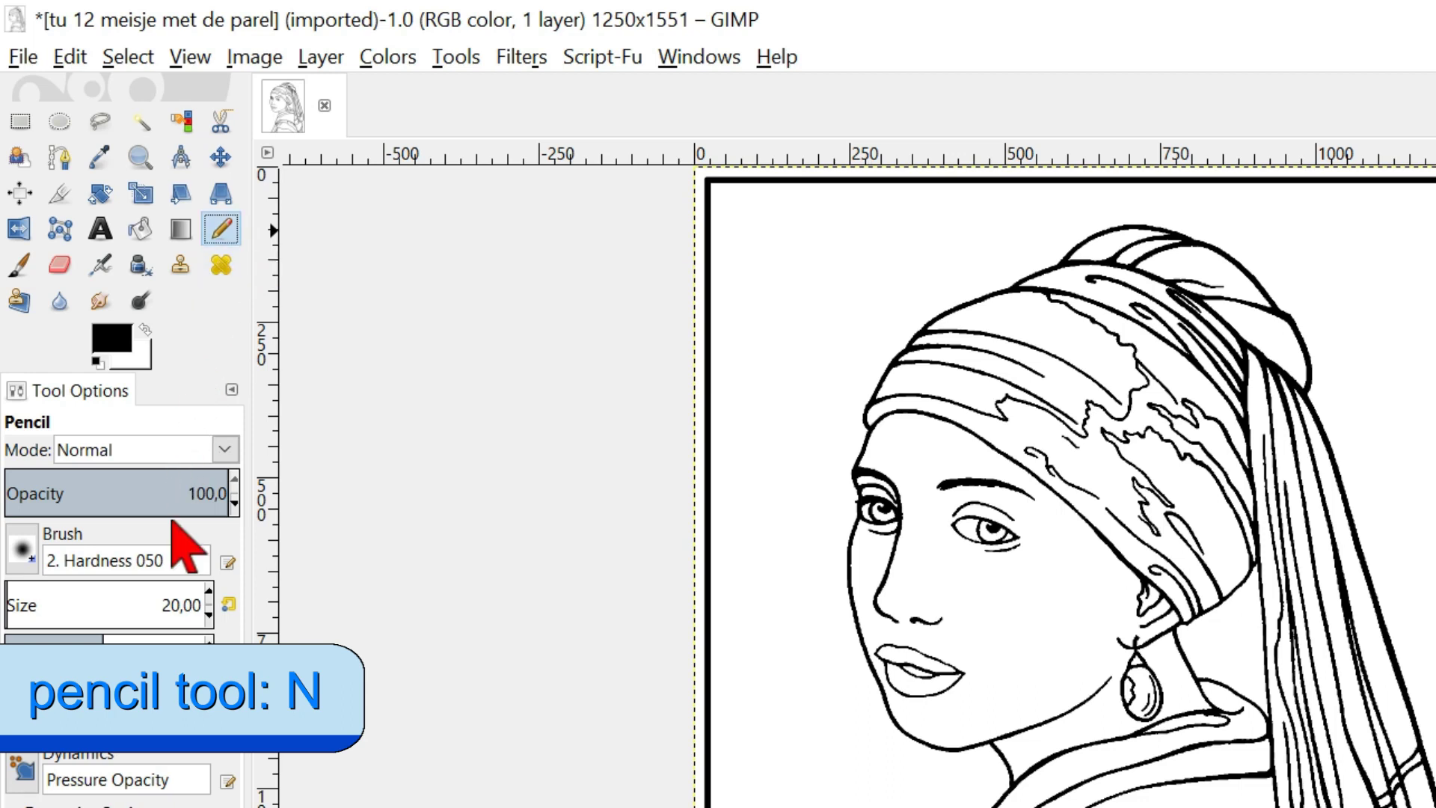
double_click(172, 605)
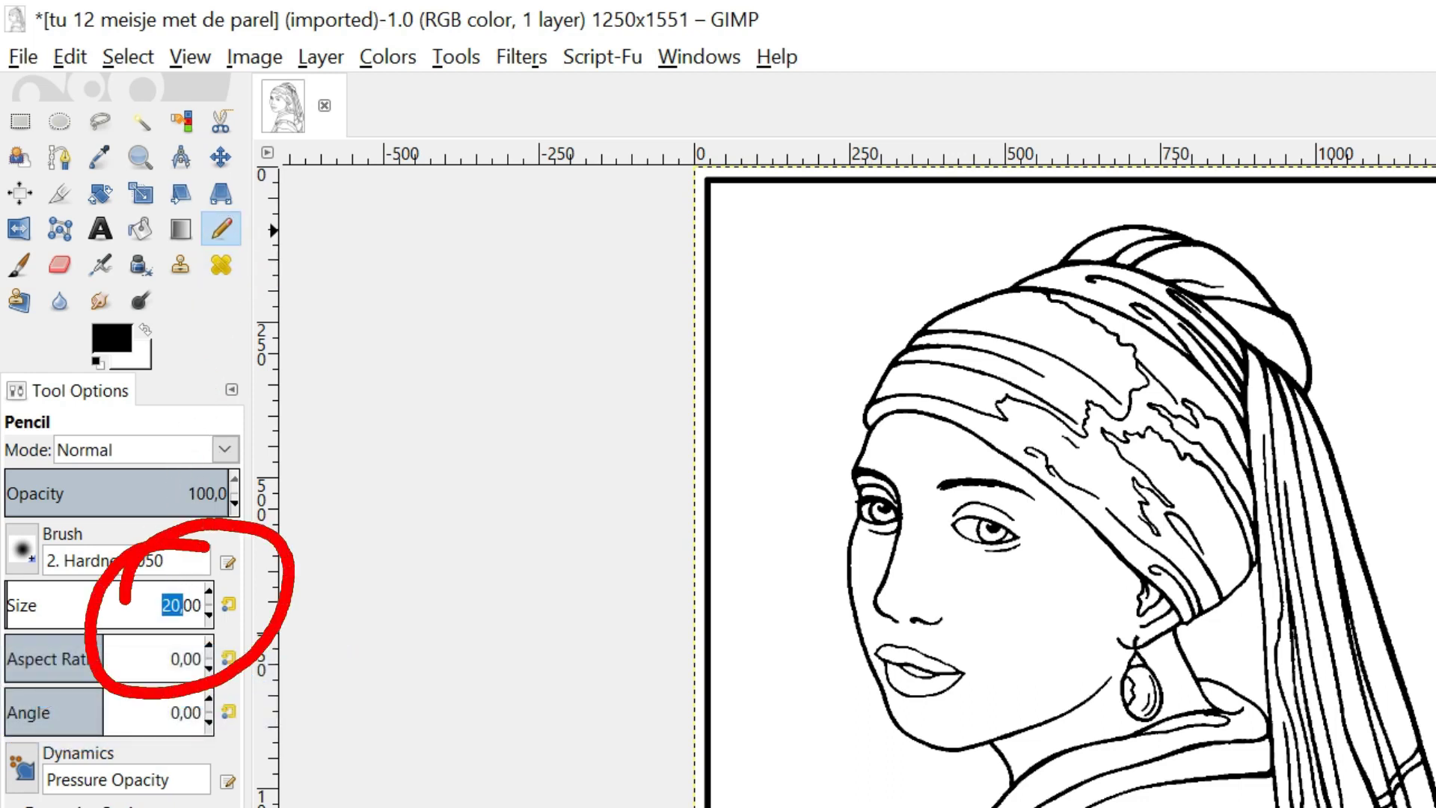
triple_click(172, 605)
type("3")
key("Return")
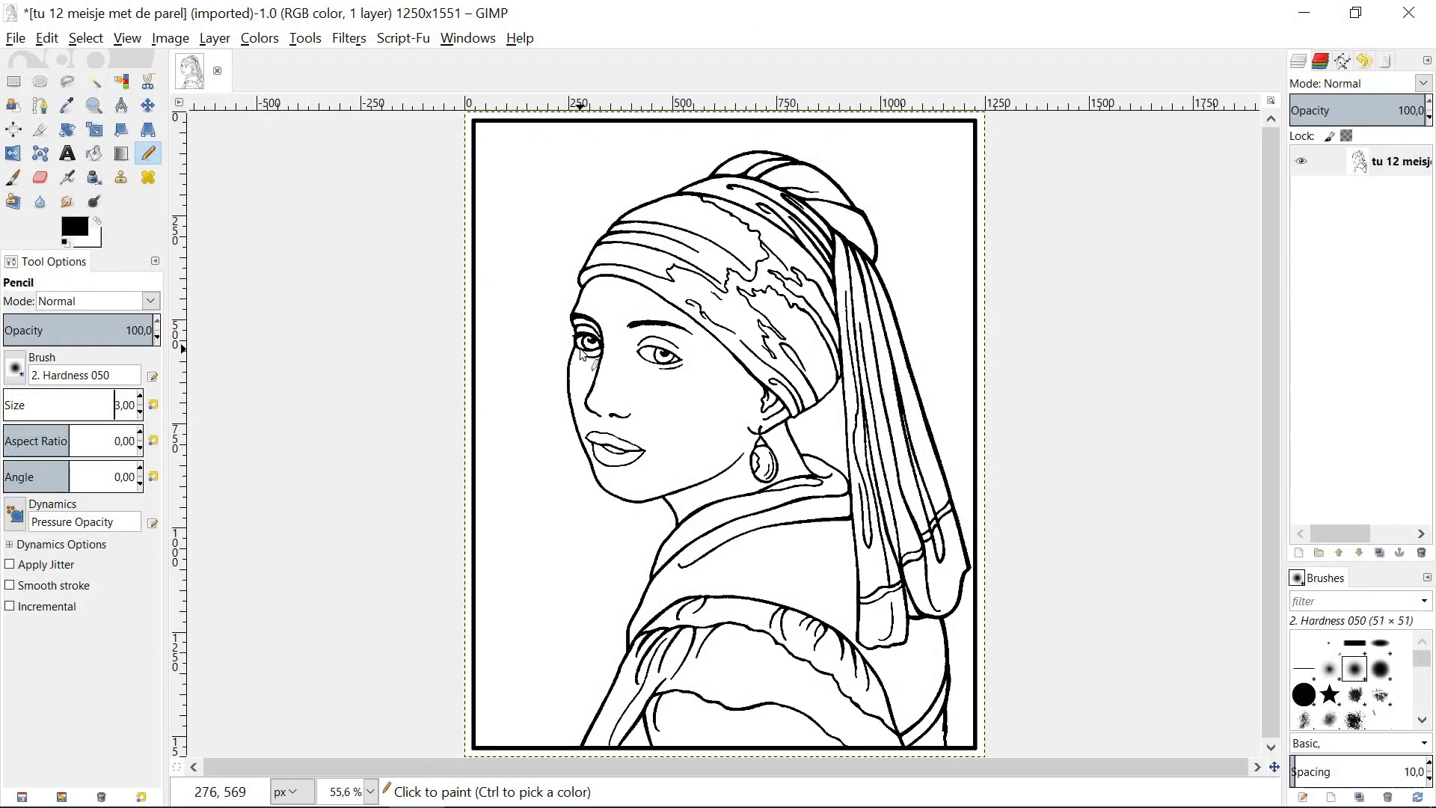
scroll(582, 354, "up", 1, "ctrl")
scroll(573, 350, "up", 1, "ctrl")
scroll(556, 344, "up", 3, "ctrl")
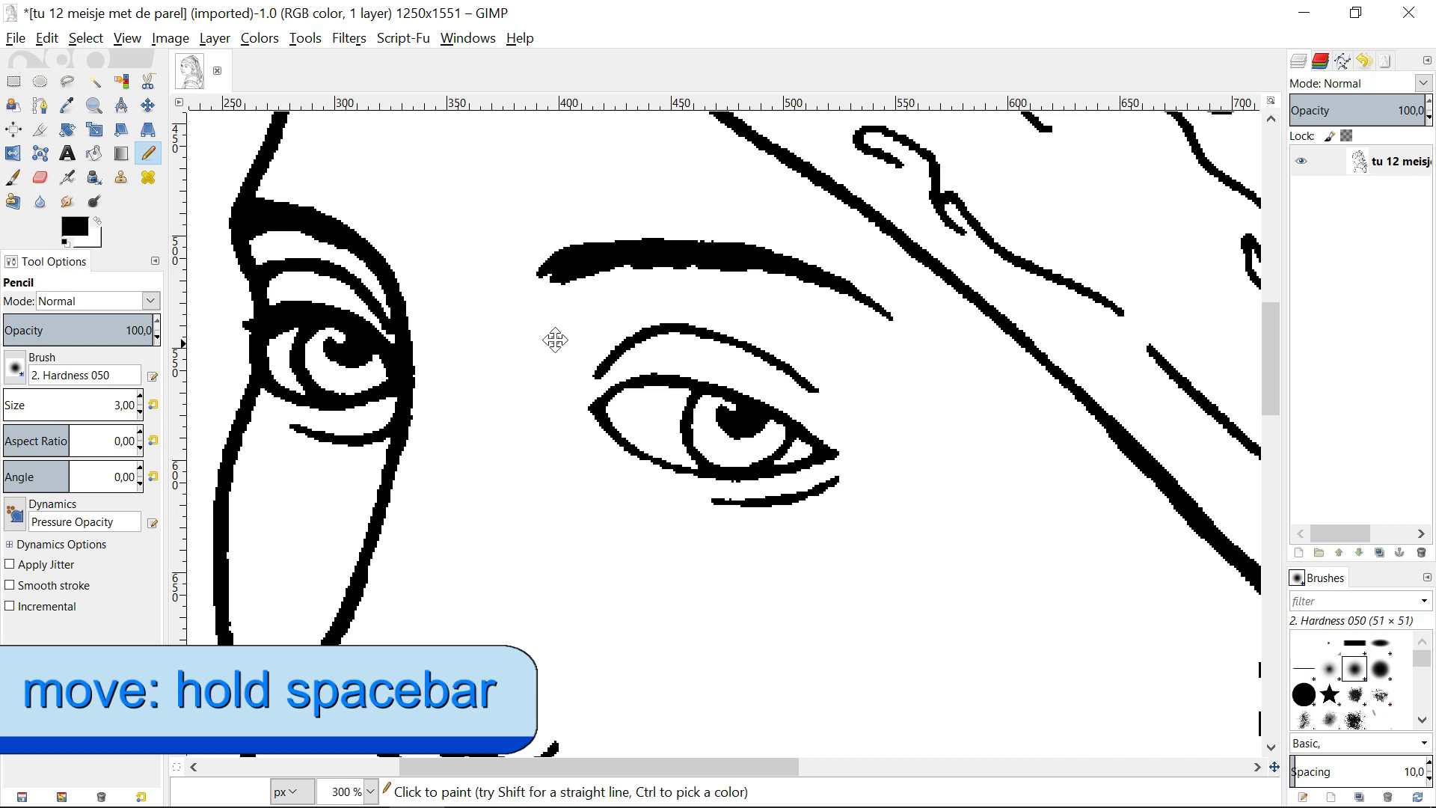
Step: Pan across the eye area to inspect the bold outlines up close
left_click_drag(555, 339, 780, 441)
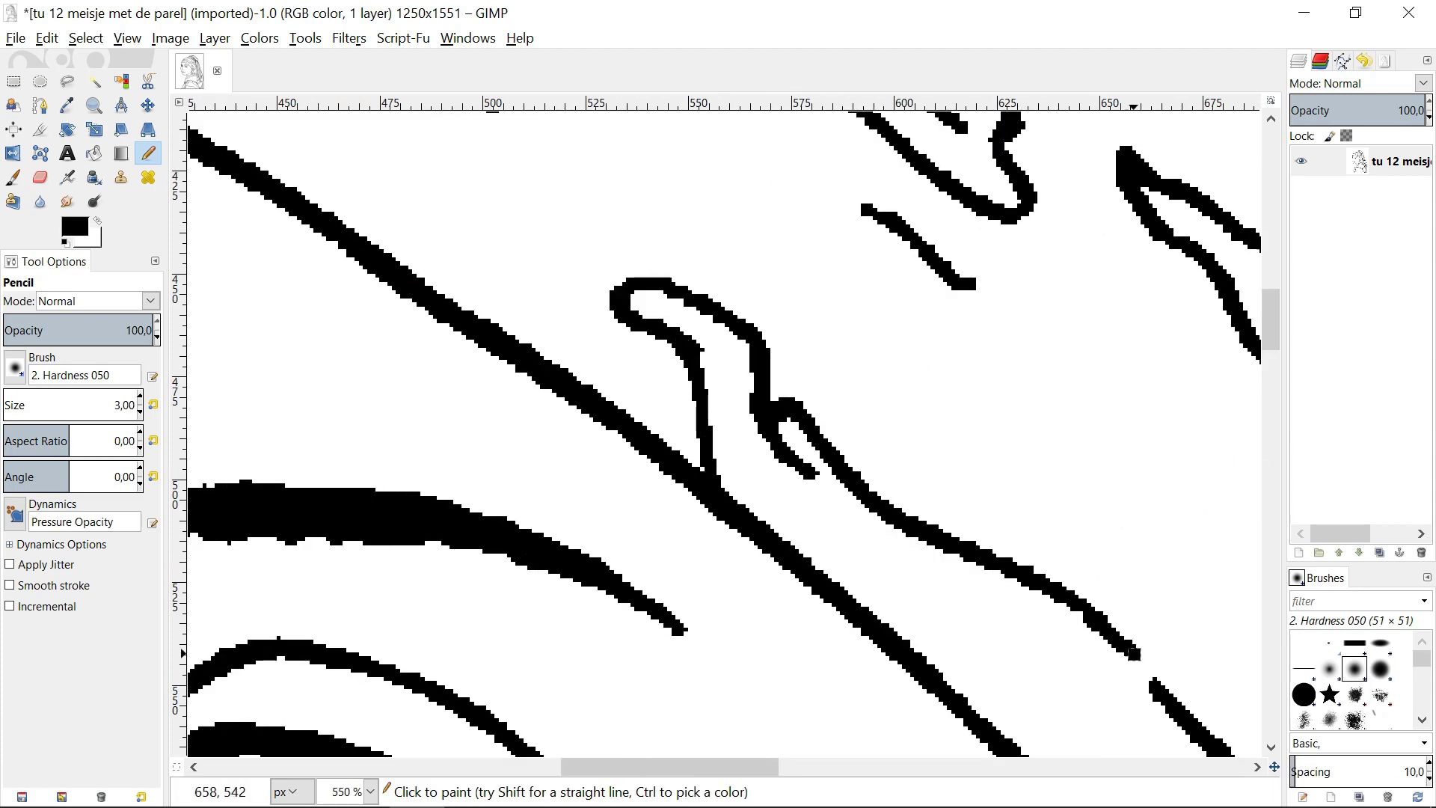
scroll(754, 200, "up", 3)
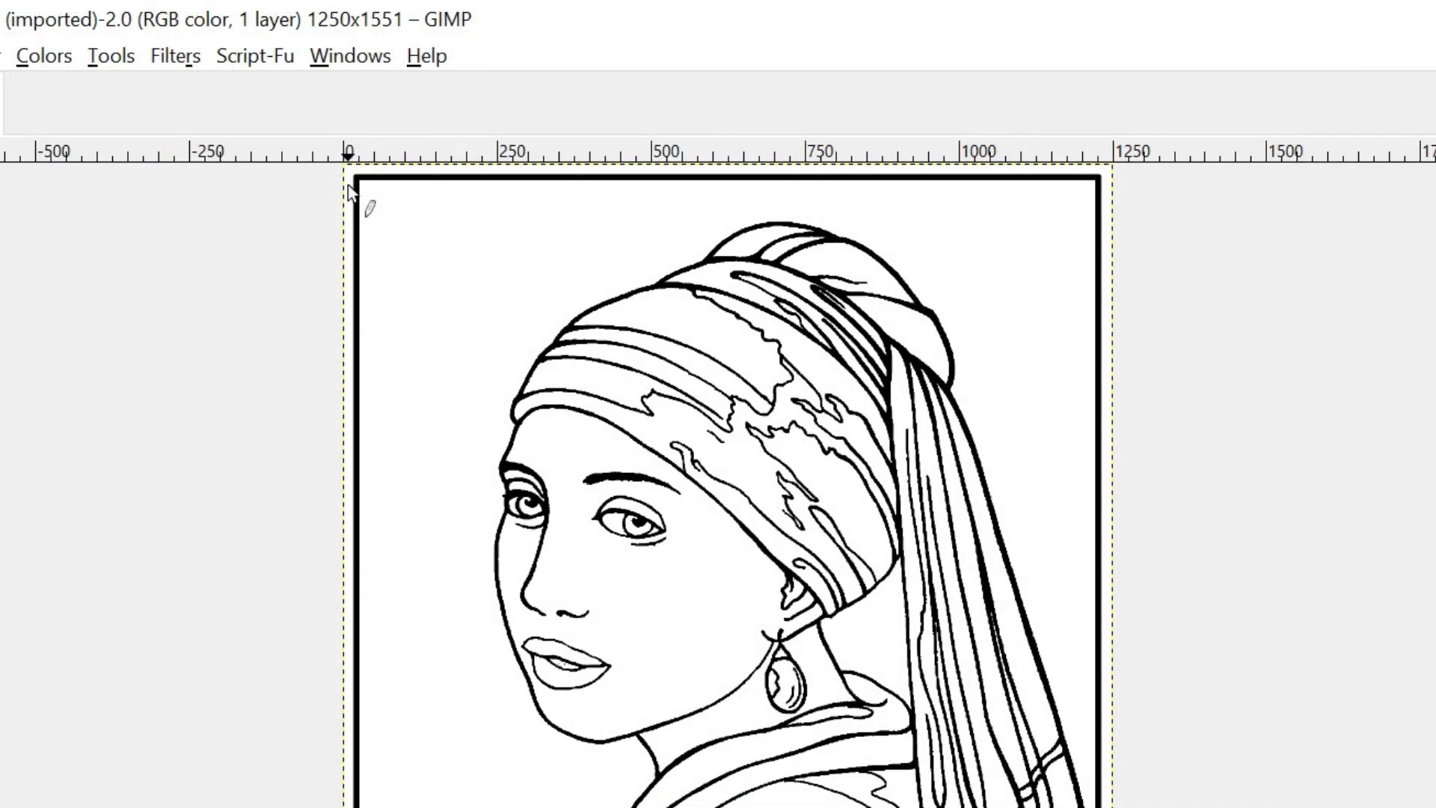
Step: Show the FG/BG Color dialog and widen its dock beside the drawing
left_click(348, 55)
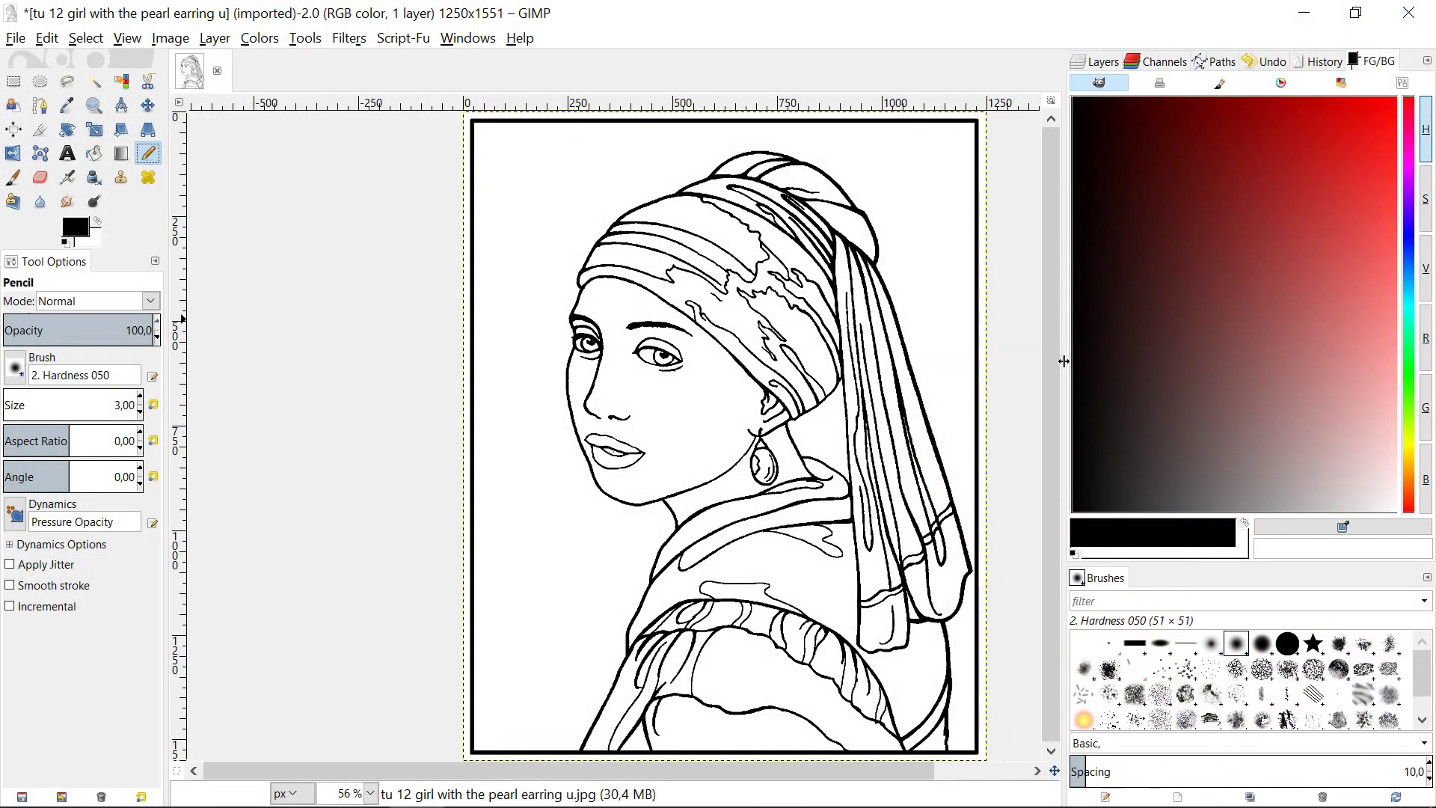
left_click_drag(1064, 360, 1057, 364)
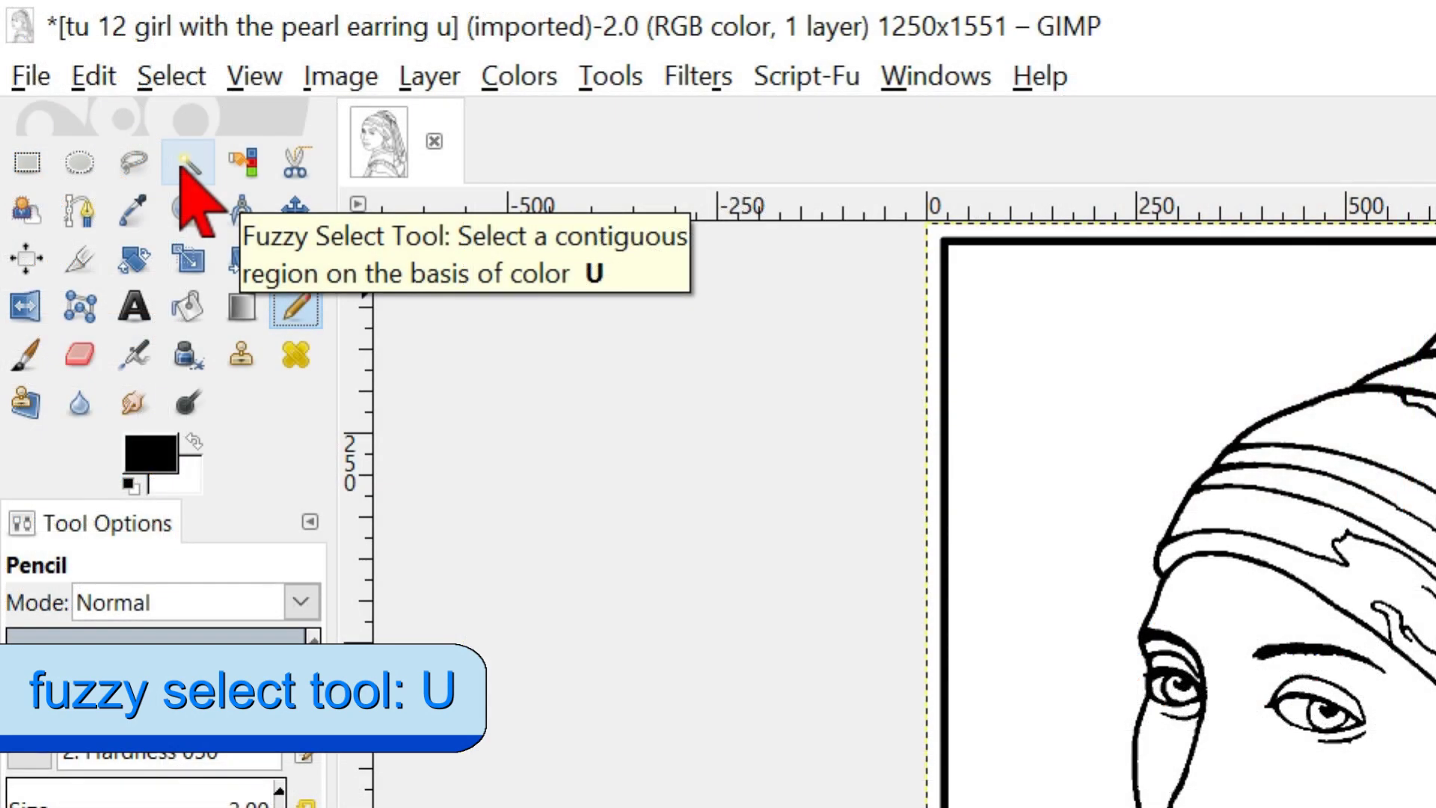
Step: Fuzzy-select the face and fill it with light pink ffdada
left_click(181, 168)
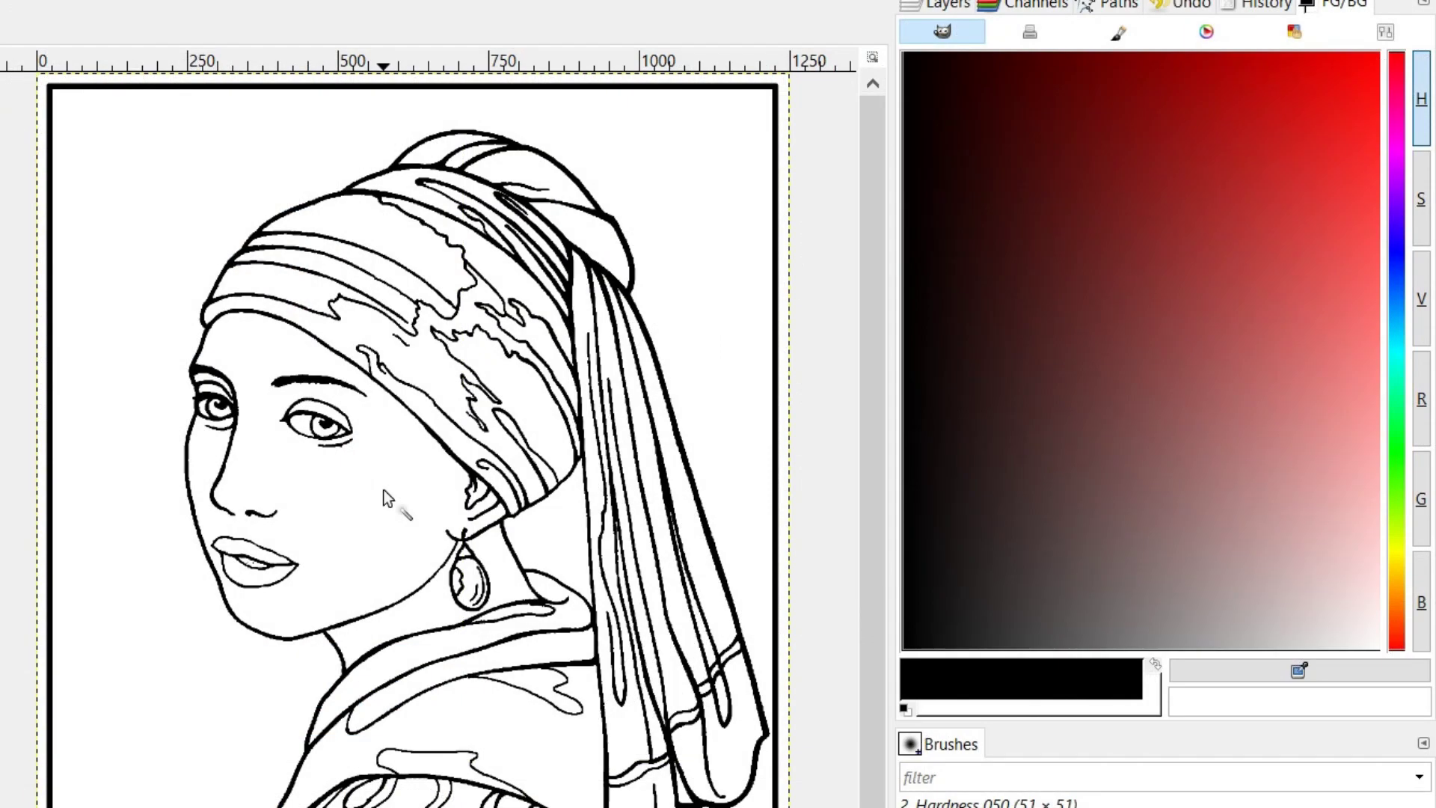
left_click(384, 498)
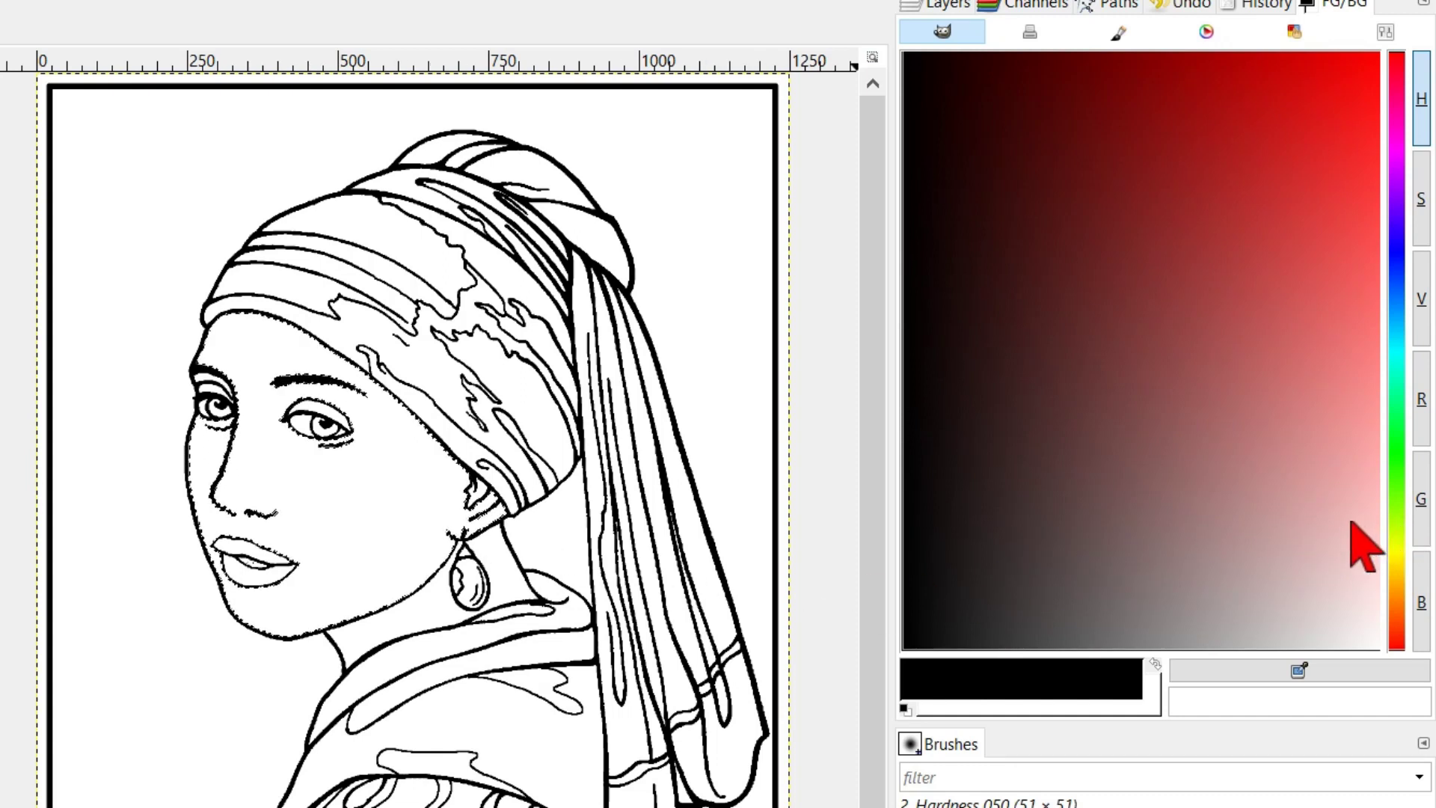
mouse_move(1353, 528)
left_mouse_down()
mouse_move(1338, 525)
mouse_move(1404, 564)
left_mouse_up()
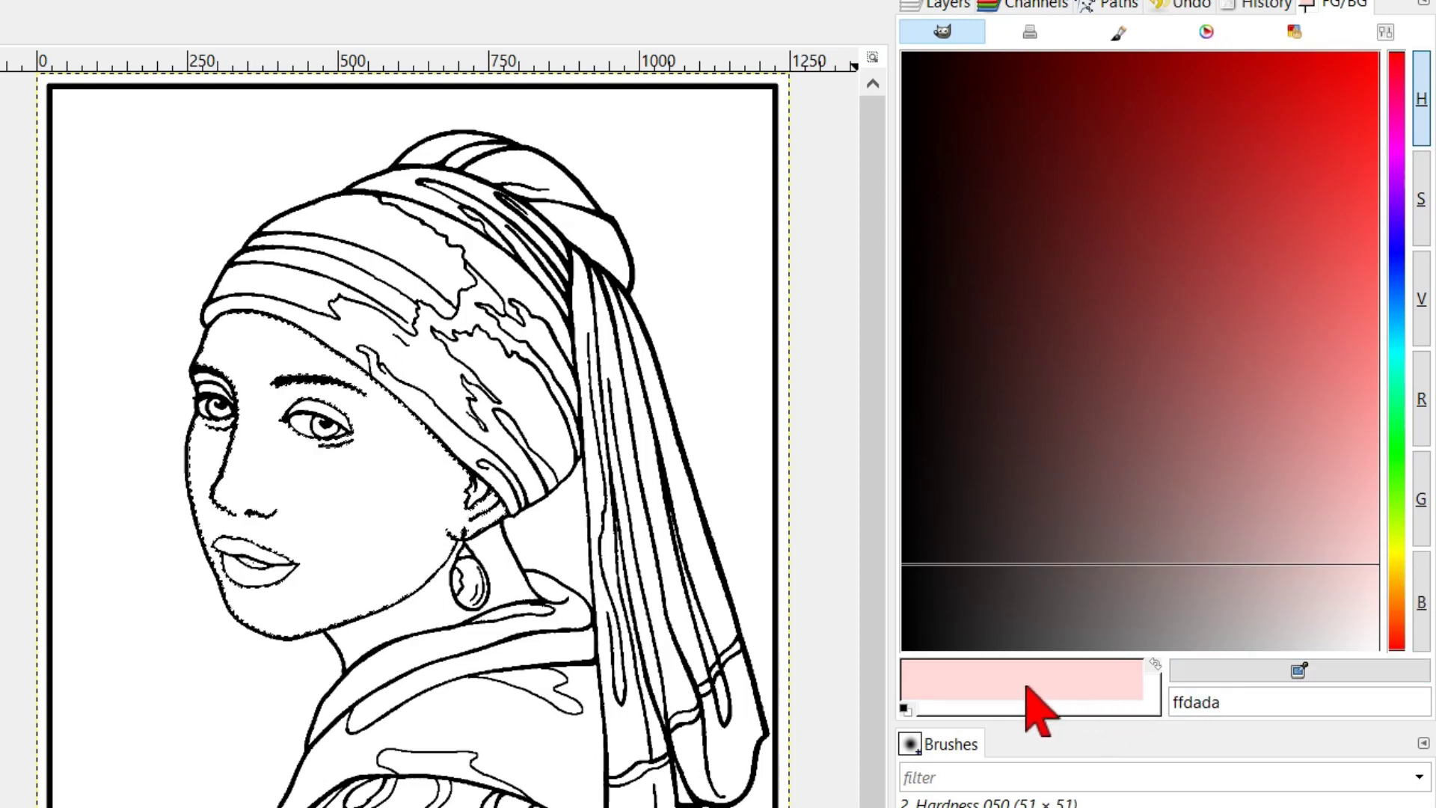
left_click_drag(1026, 701, 361, 529)
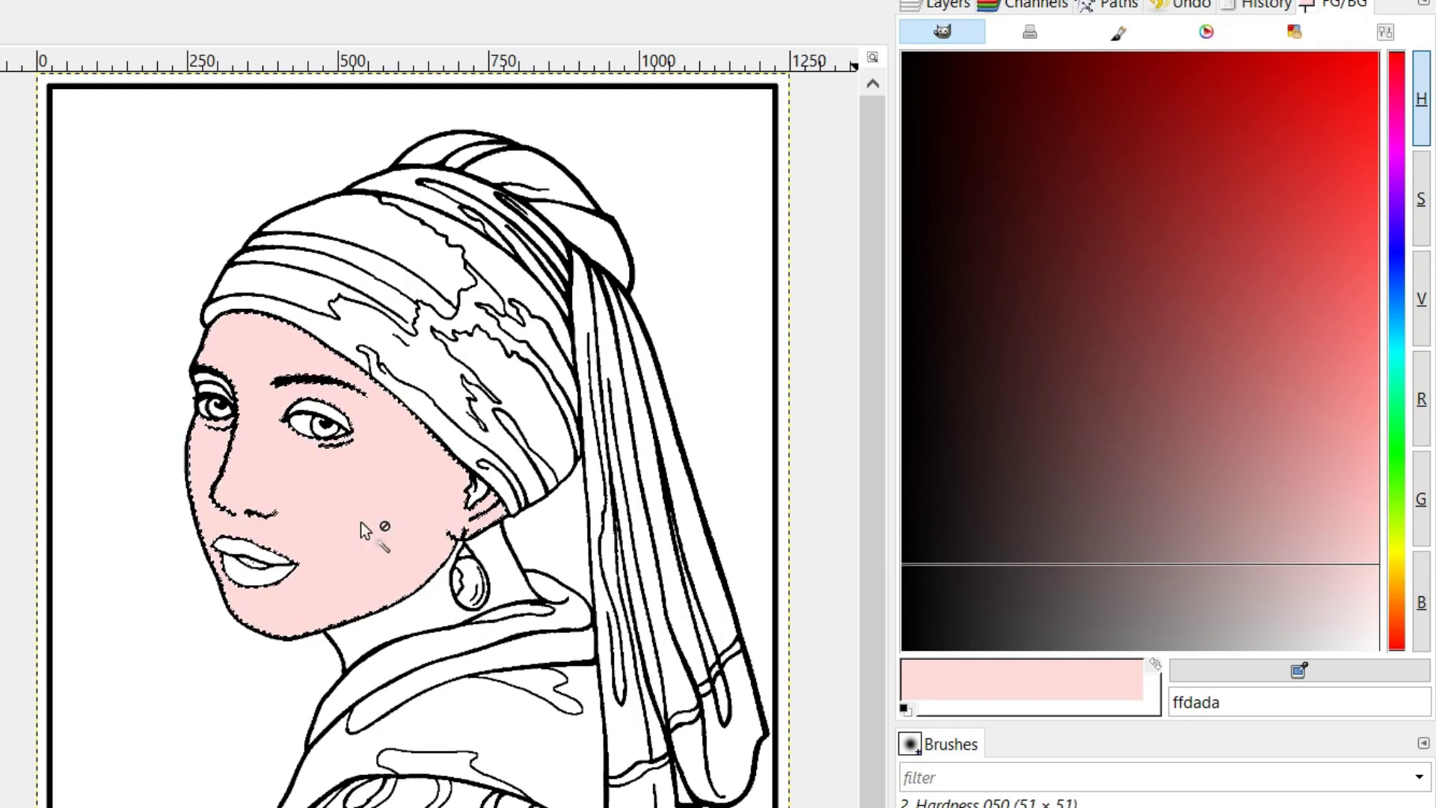
Step: Fill the neck with a muted greyish pink (ad9595)
left_click(431, 601)
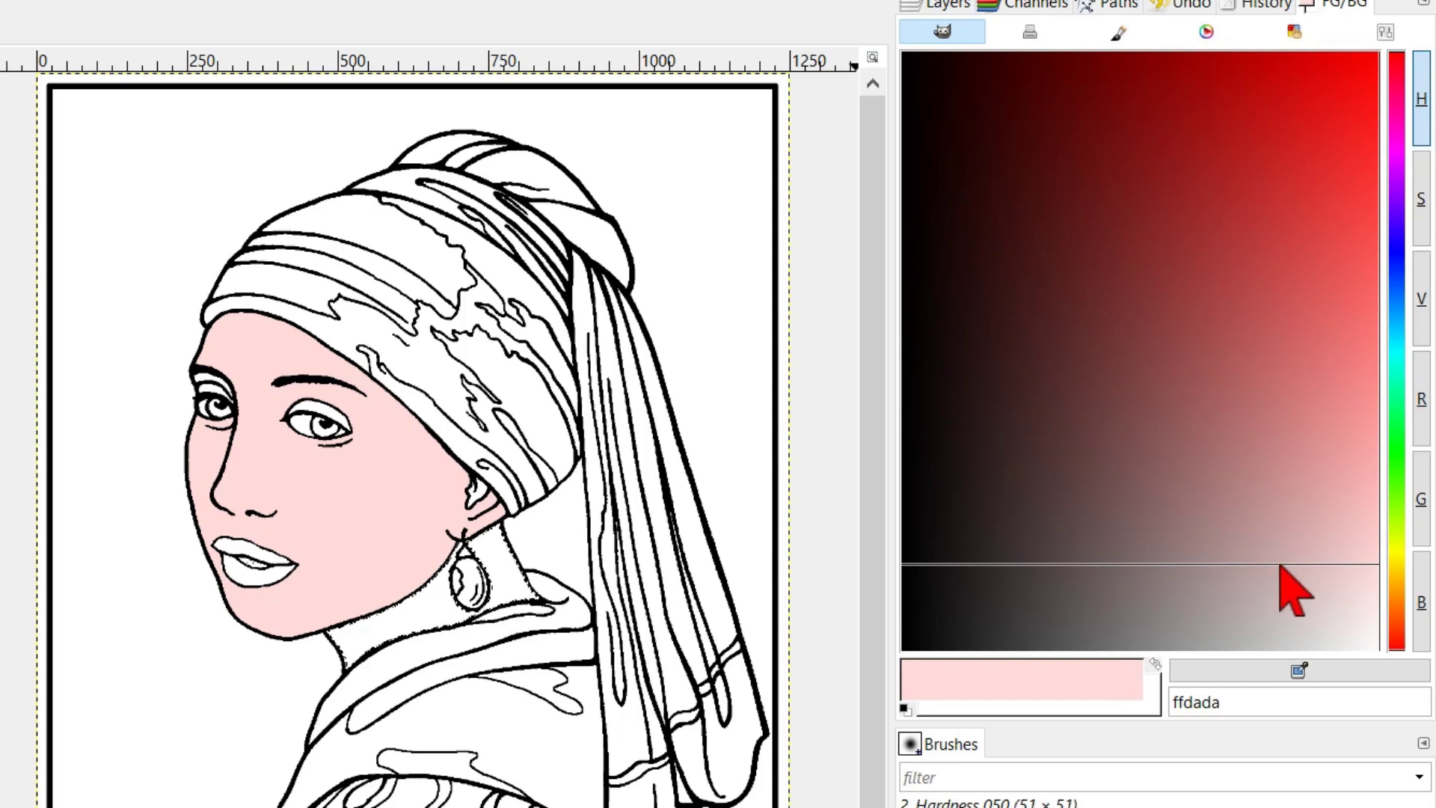
left_click(1274, 569)
left_click_drag(1276, 568, 1227, 567)
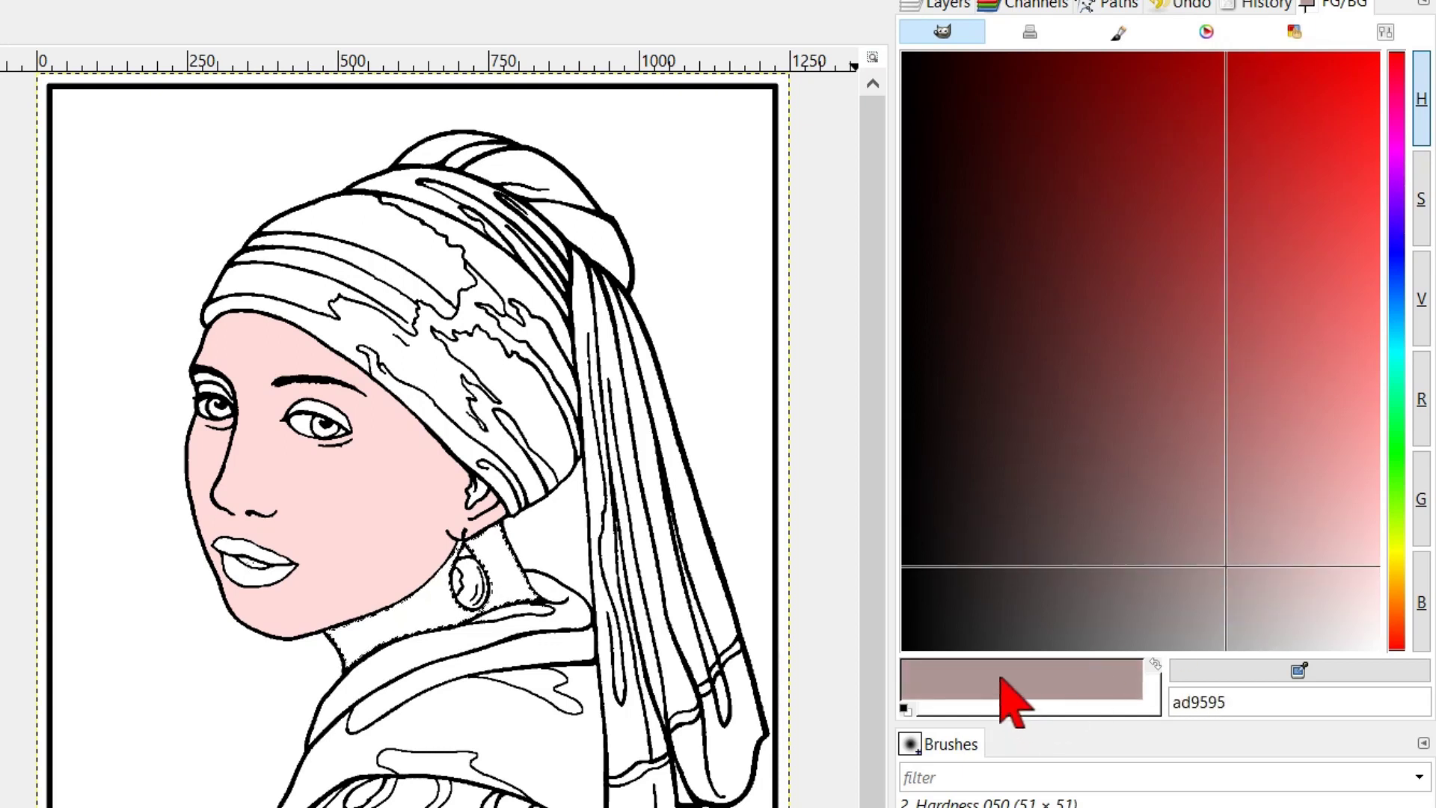
mouse_move(1004, 700)
left_mouse_down()
mouse_move(994, 683)
mouse_move(504, 579)
left_mouse_up()
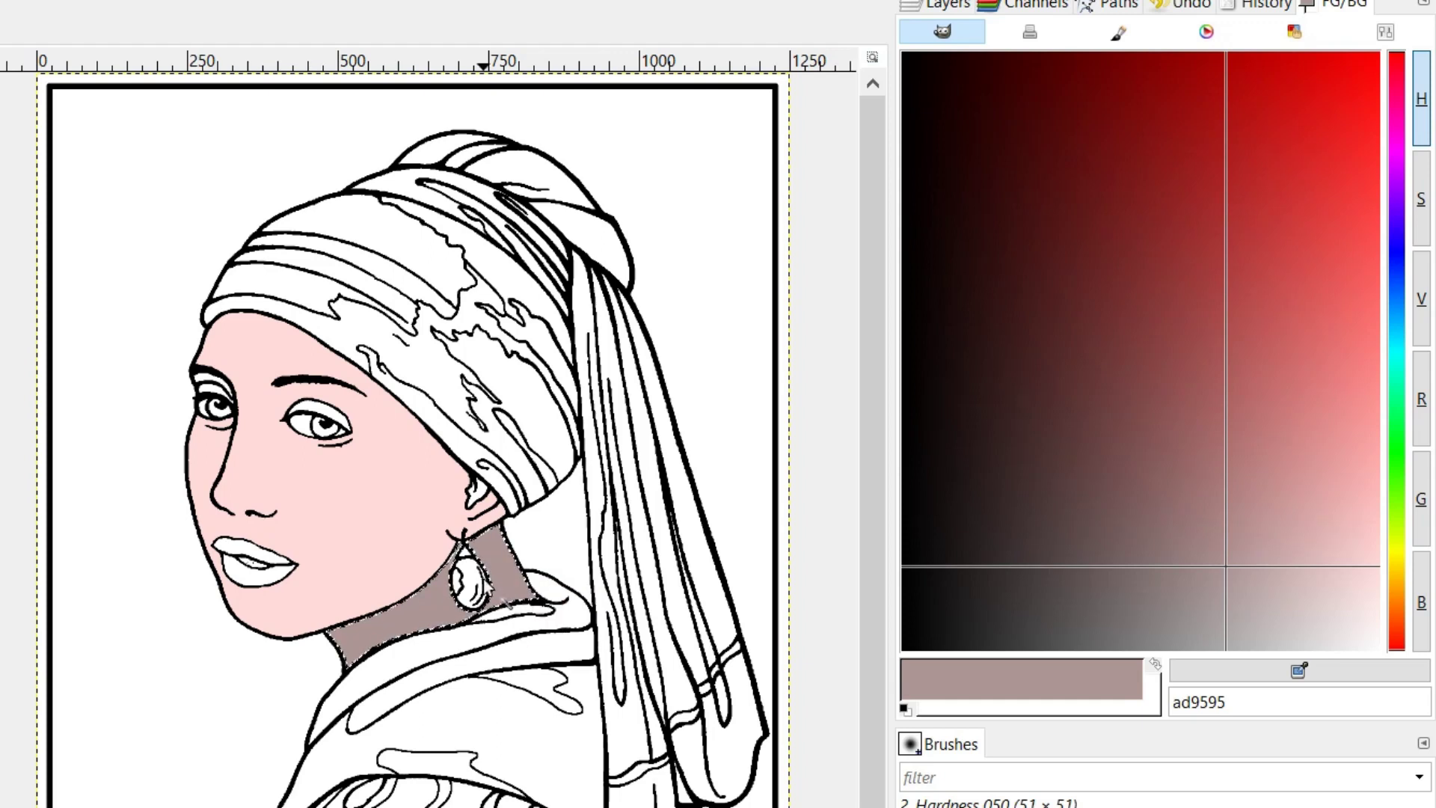
Step: Select the lips and fill them with bright red
left_click(269, 569)
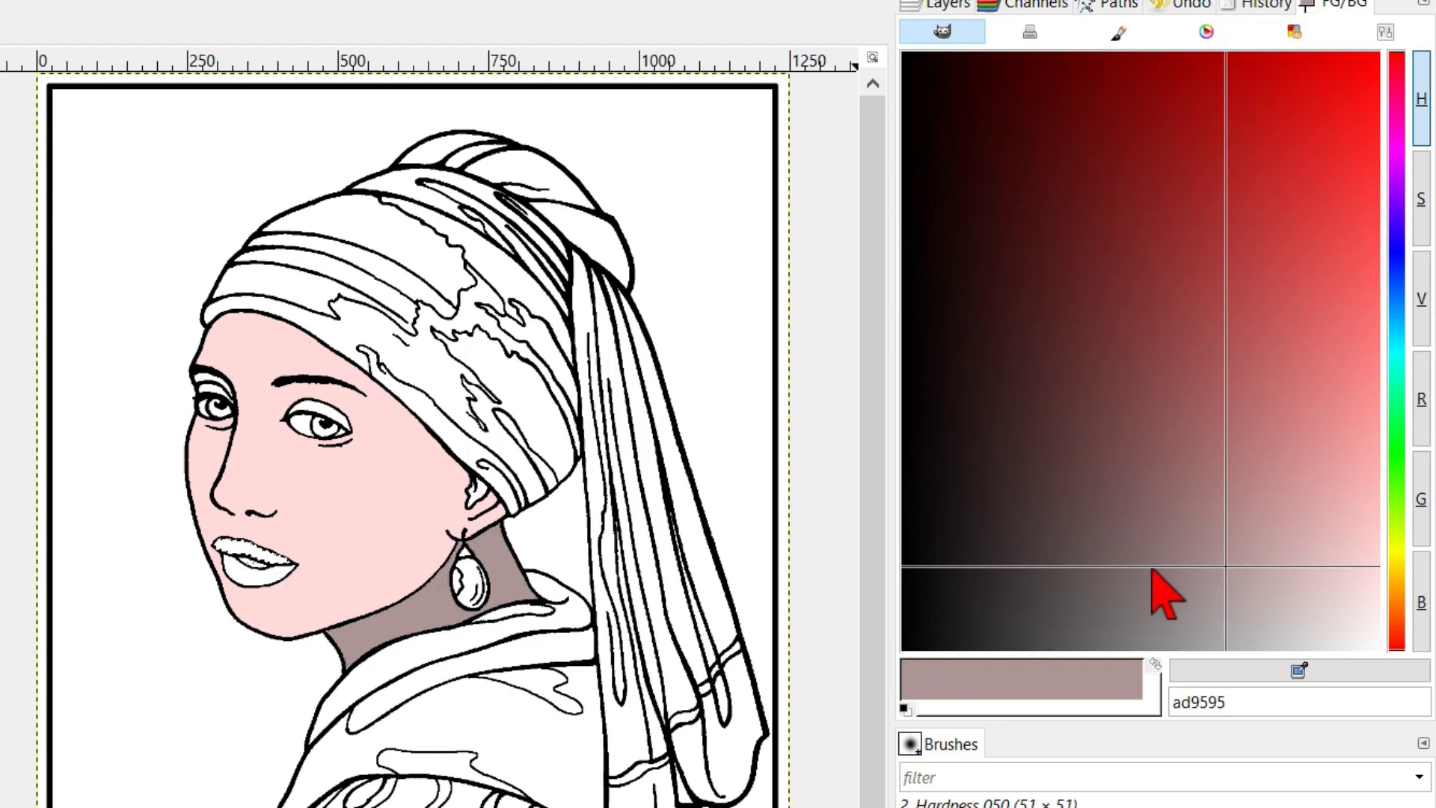
mouse_move(1161, 586)
left_mouse_down()
mouse_move(1362, 67)
mouse_move(1397, 26)
left_mouse_up()
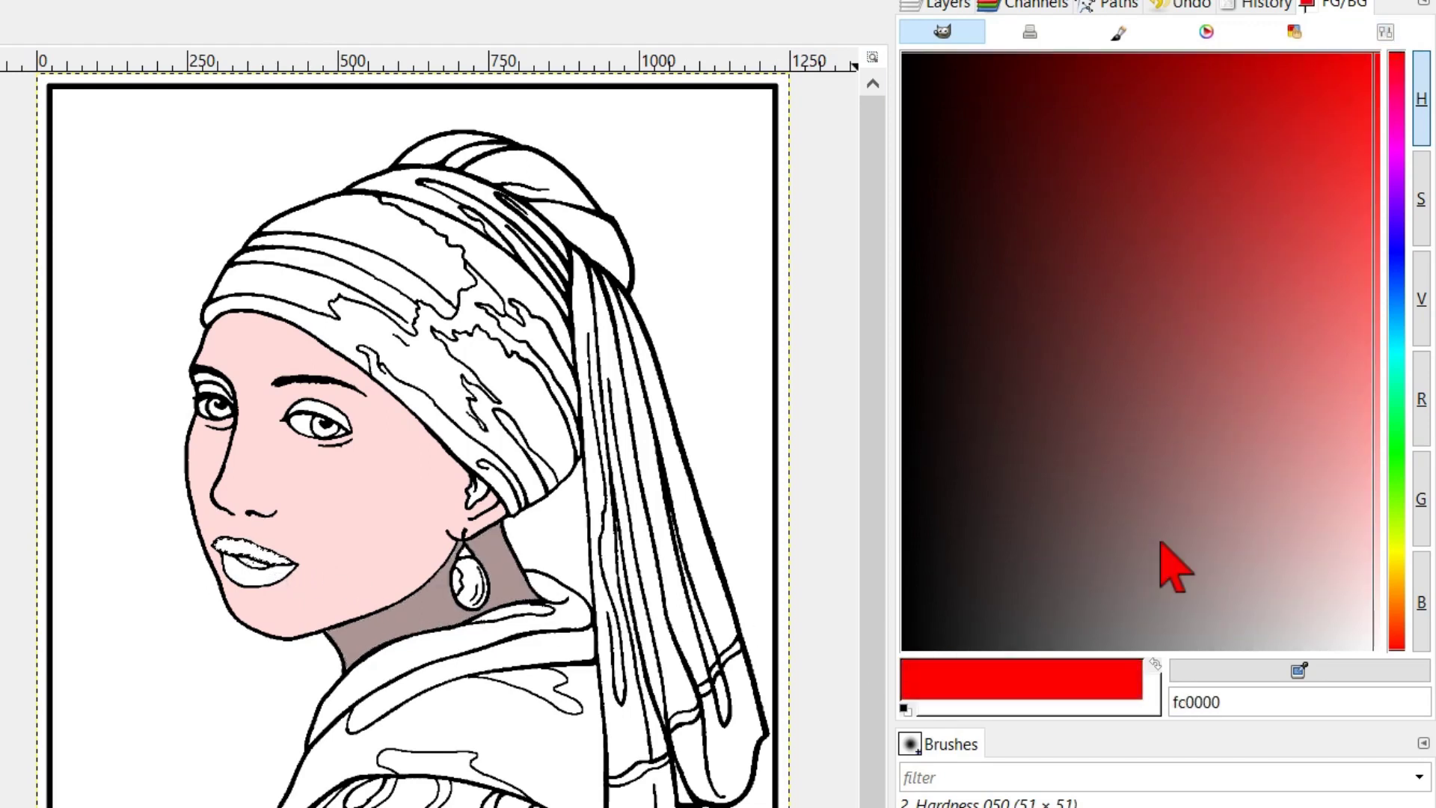
left_click_drag(1054, 701, 276, 561)
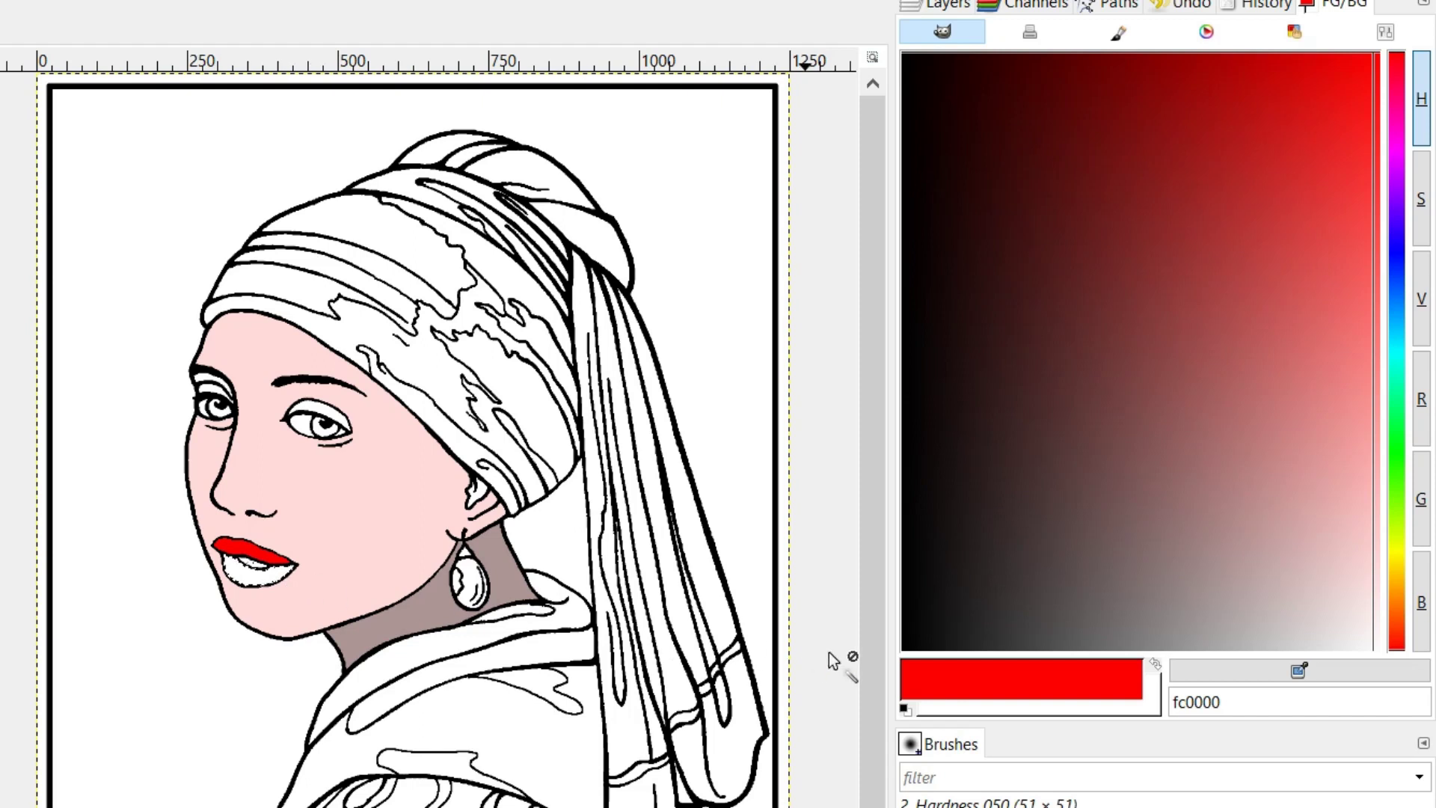
left_click_drag(965, 679, 268, 576)
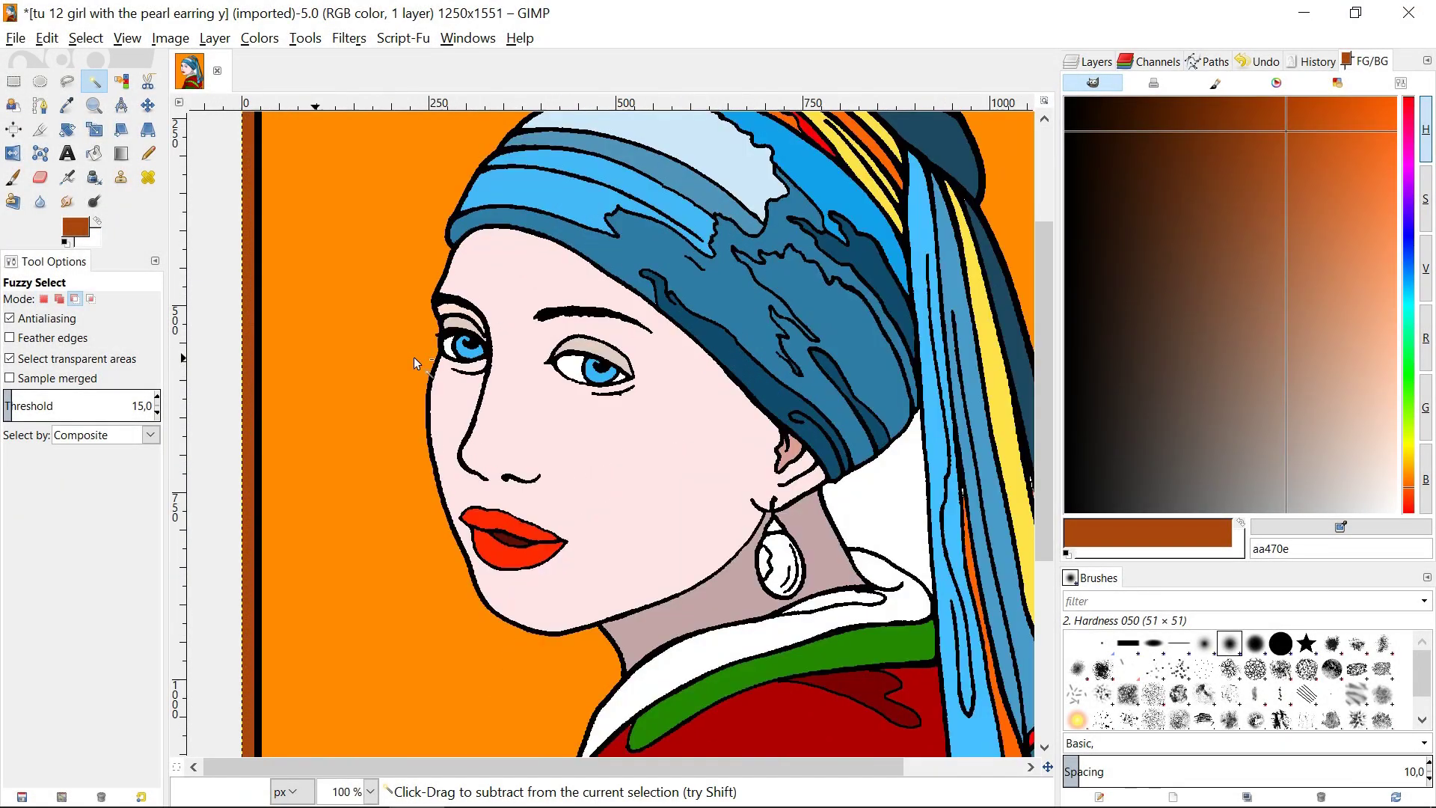
key("plus")
key("plus")
key("plus")
key("plus")
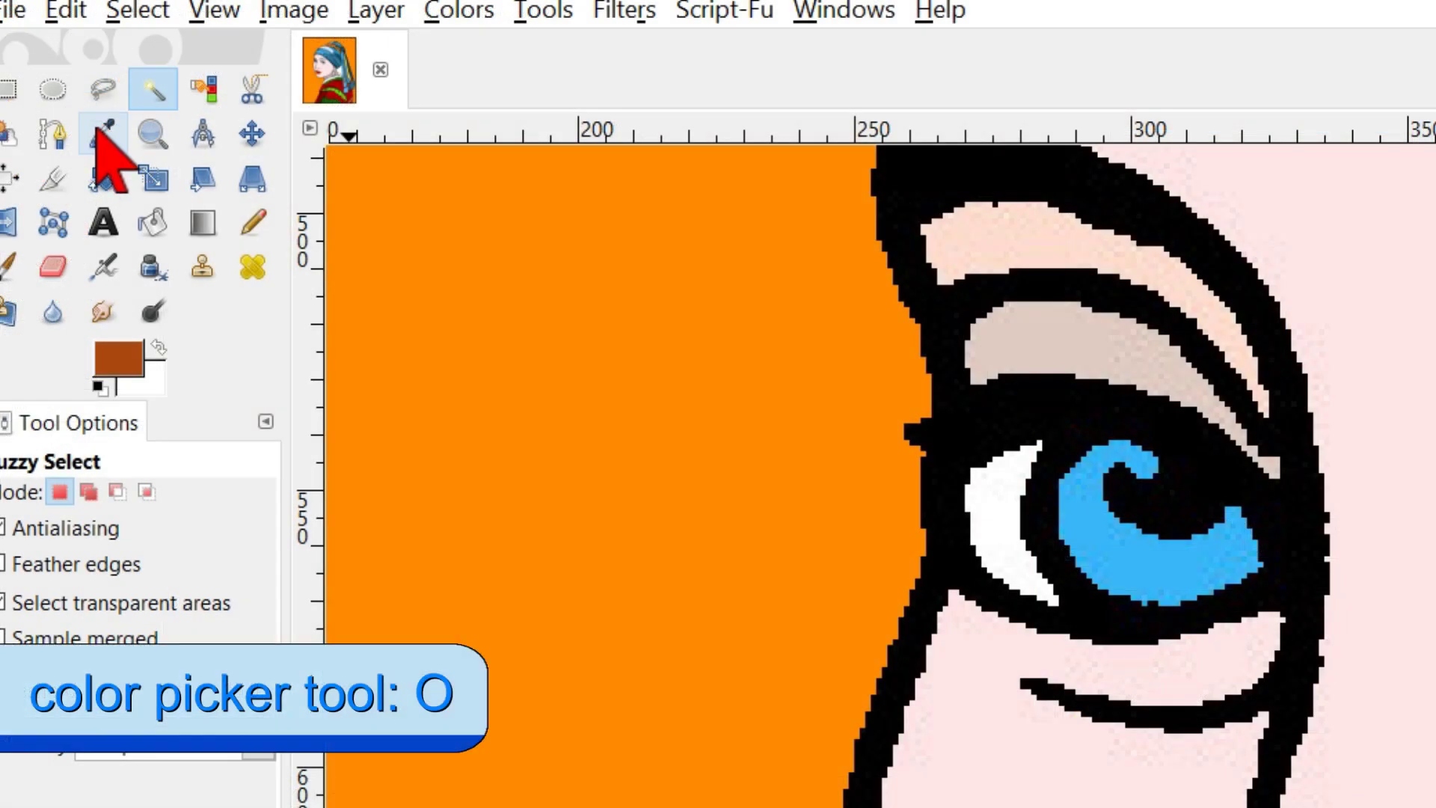
Step: Sample the iris blue and darken the foreground colour to 2984b3
left_click(97, 129)
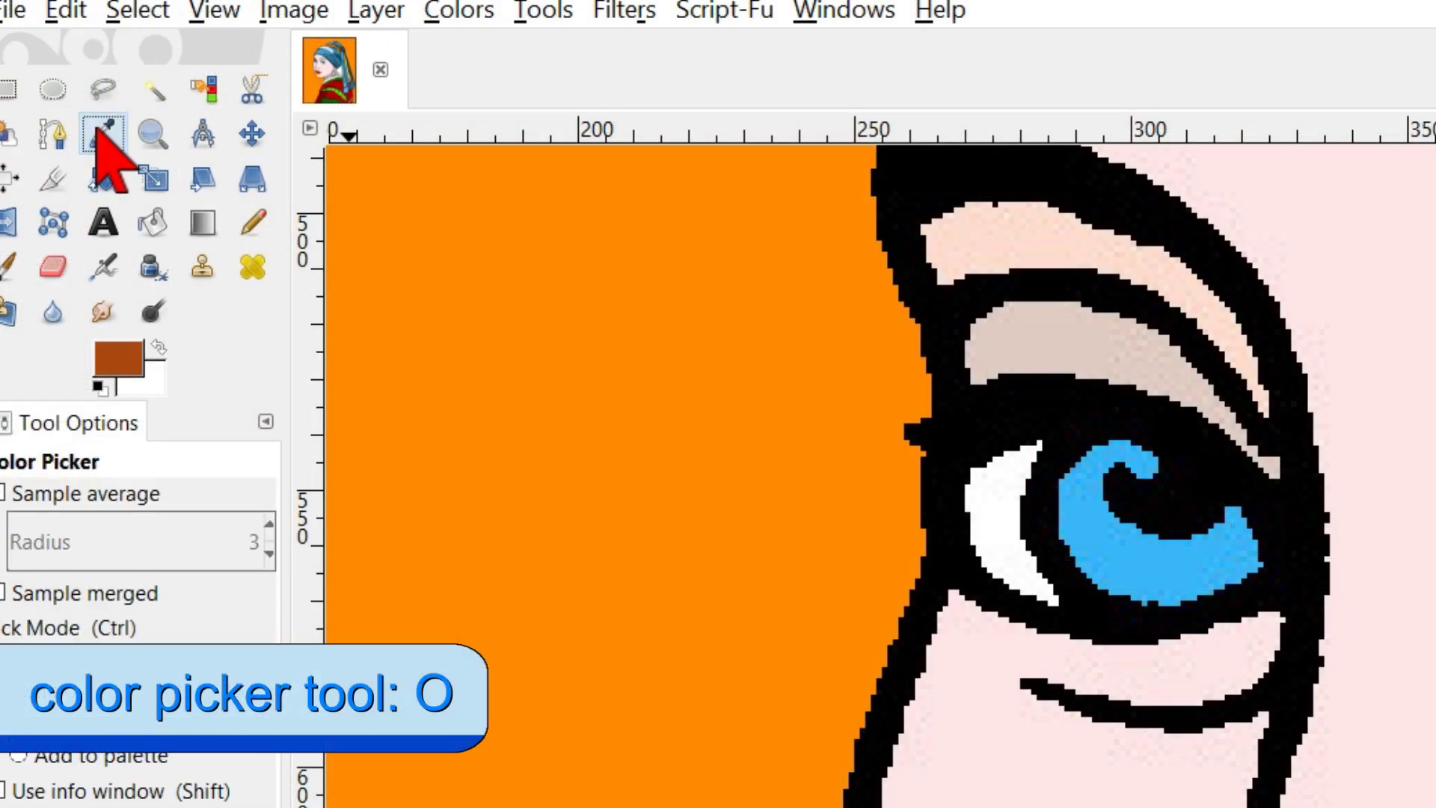
left_click(1125, 577)
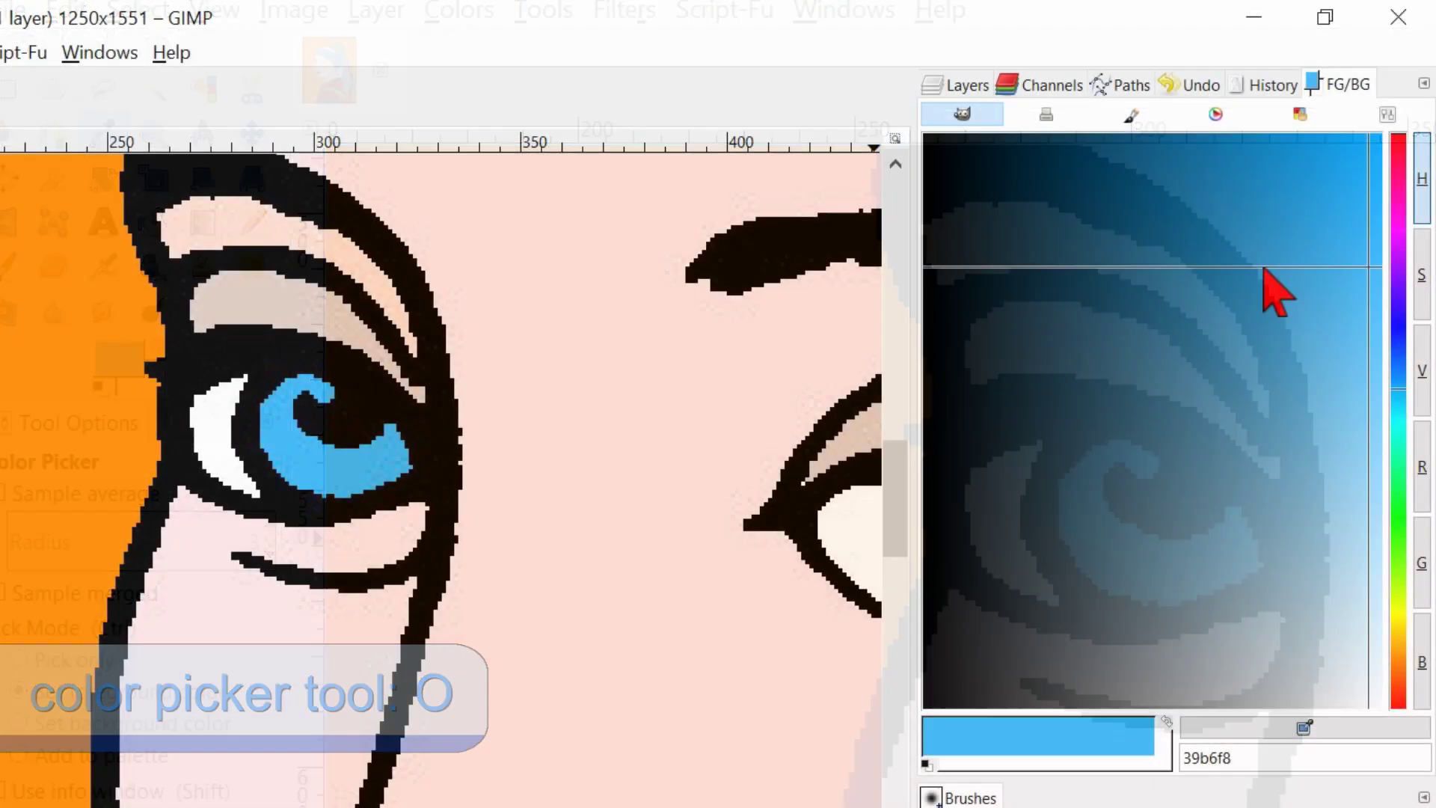
left_click(1247, 269)
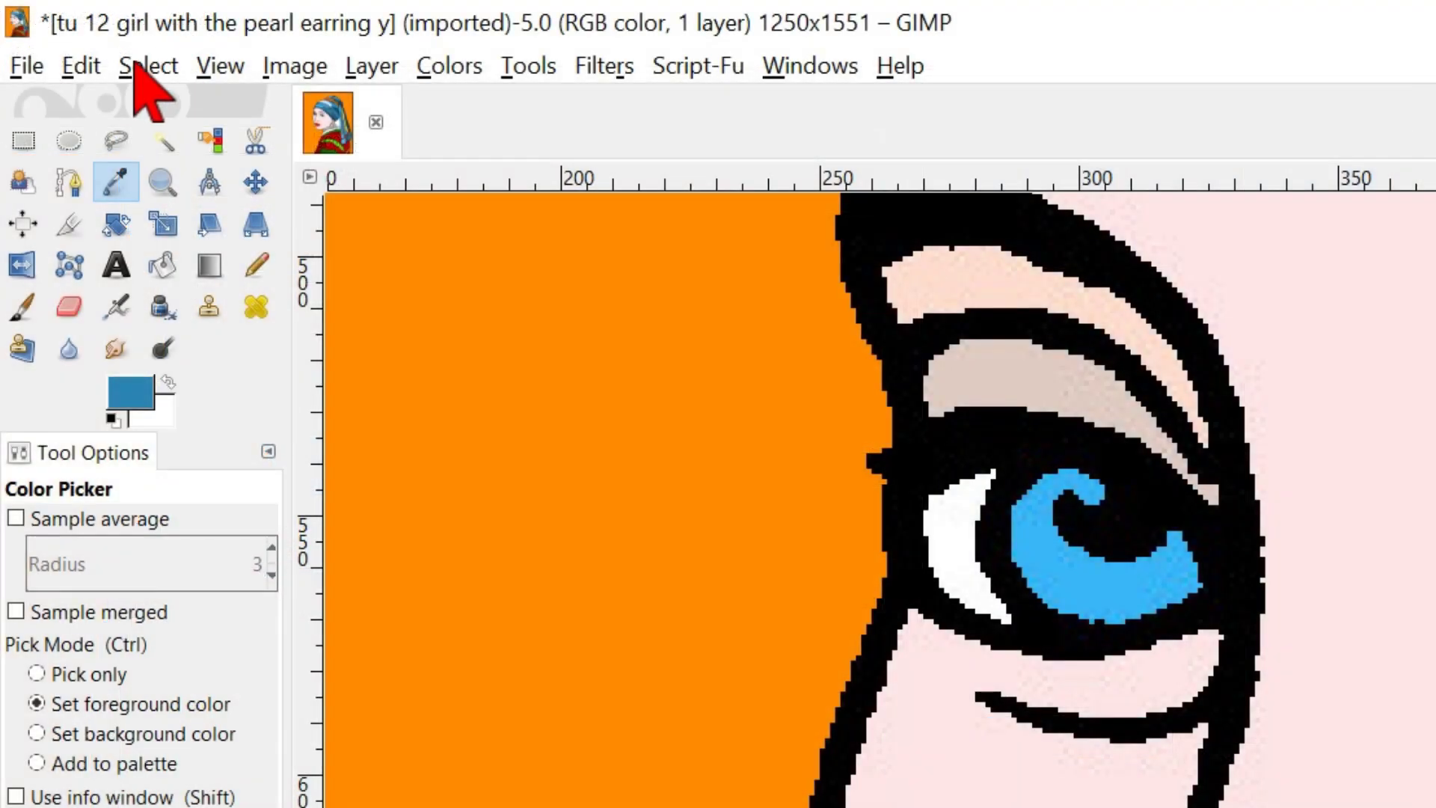
Step: Select the entire image and switch to the Pencil tool
left_click(137, 64)
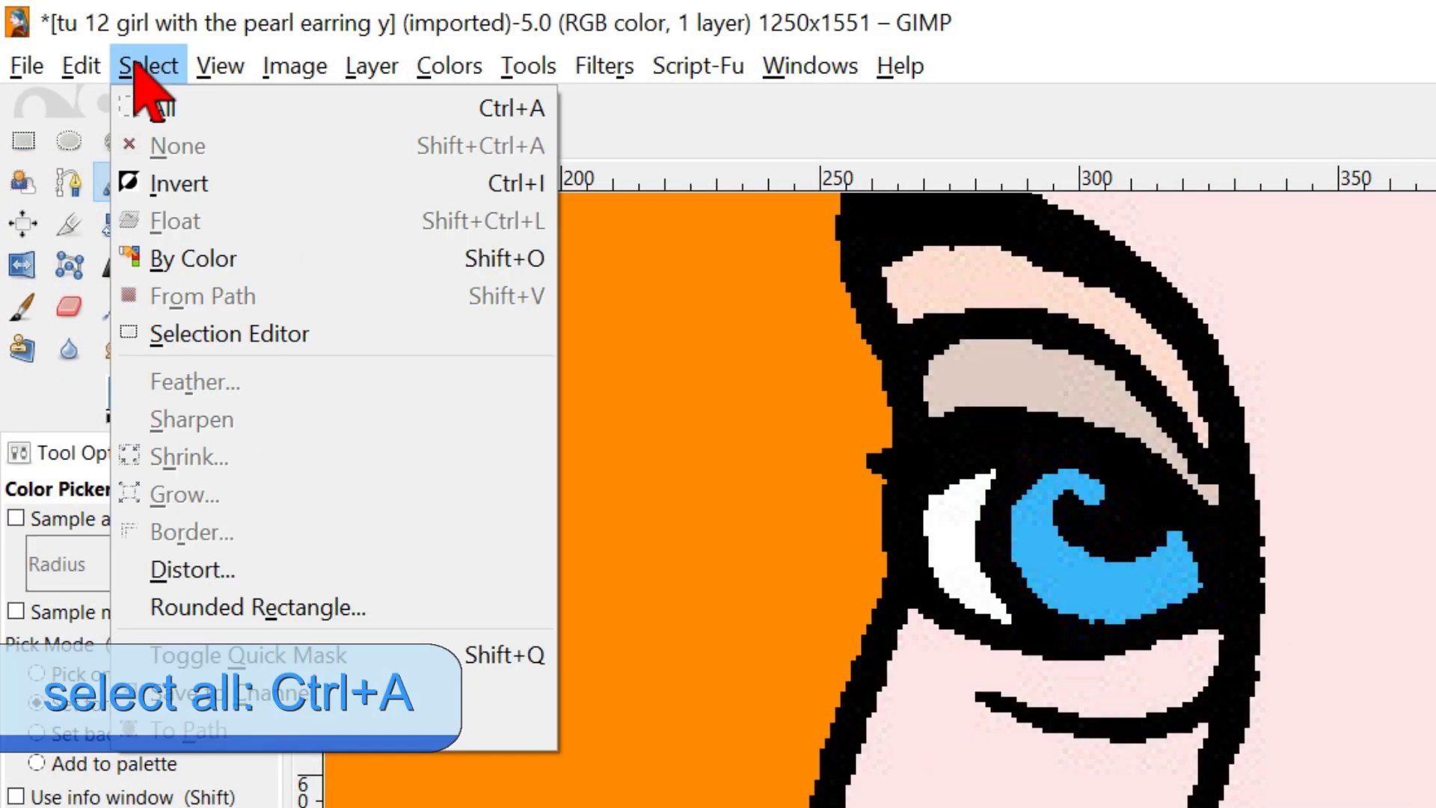
left_click(191, 108)
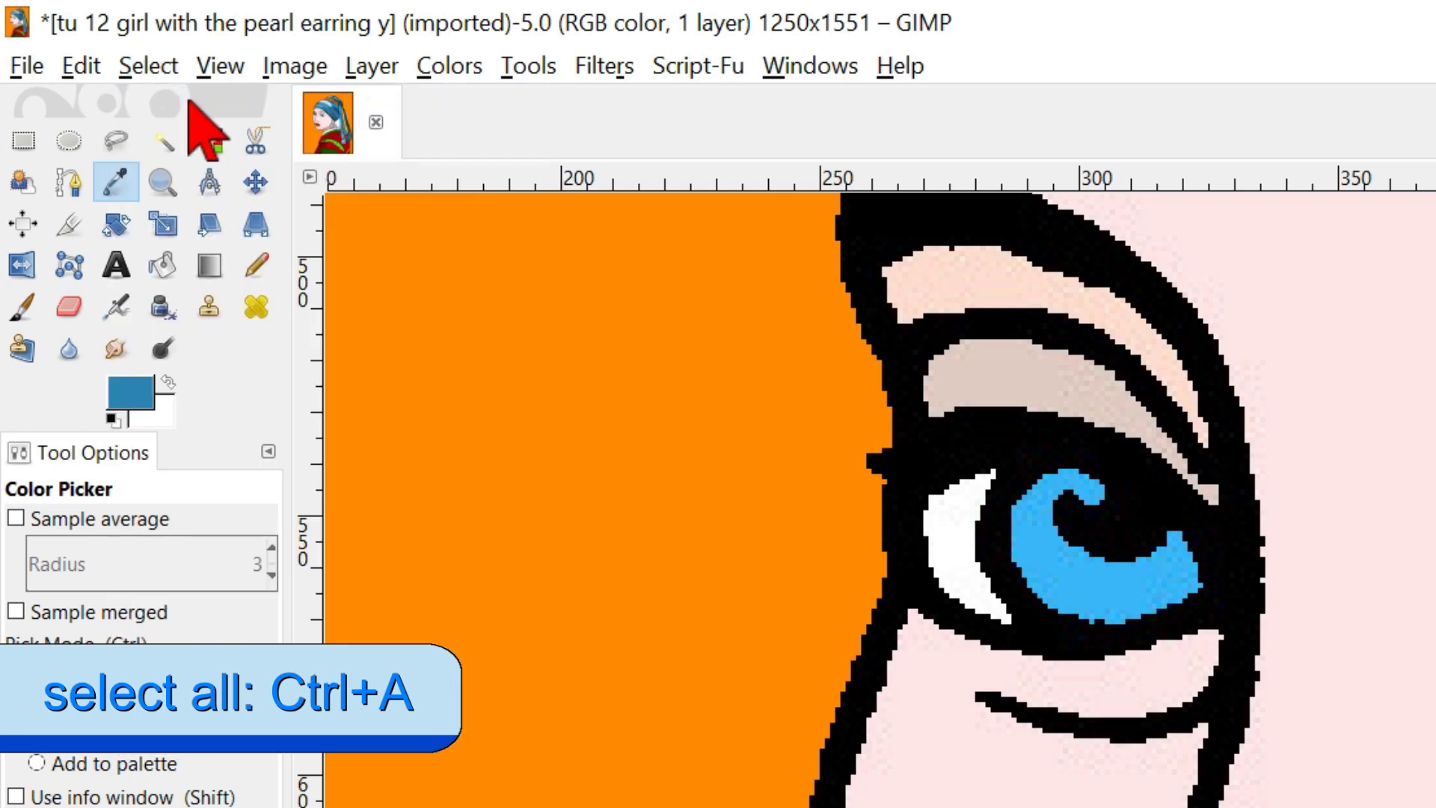
left_click(254, 266)
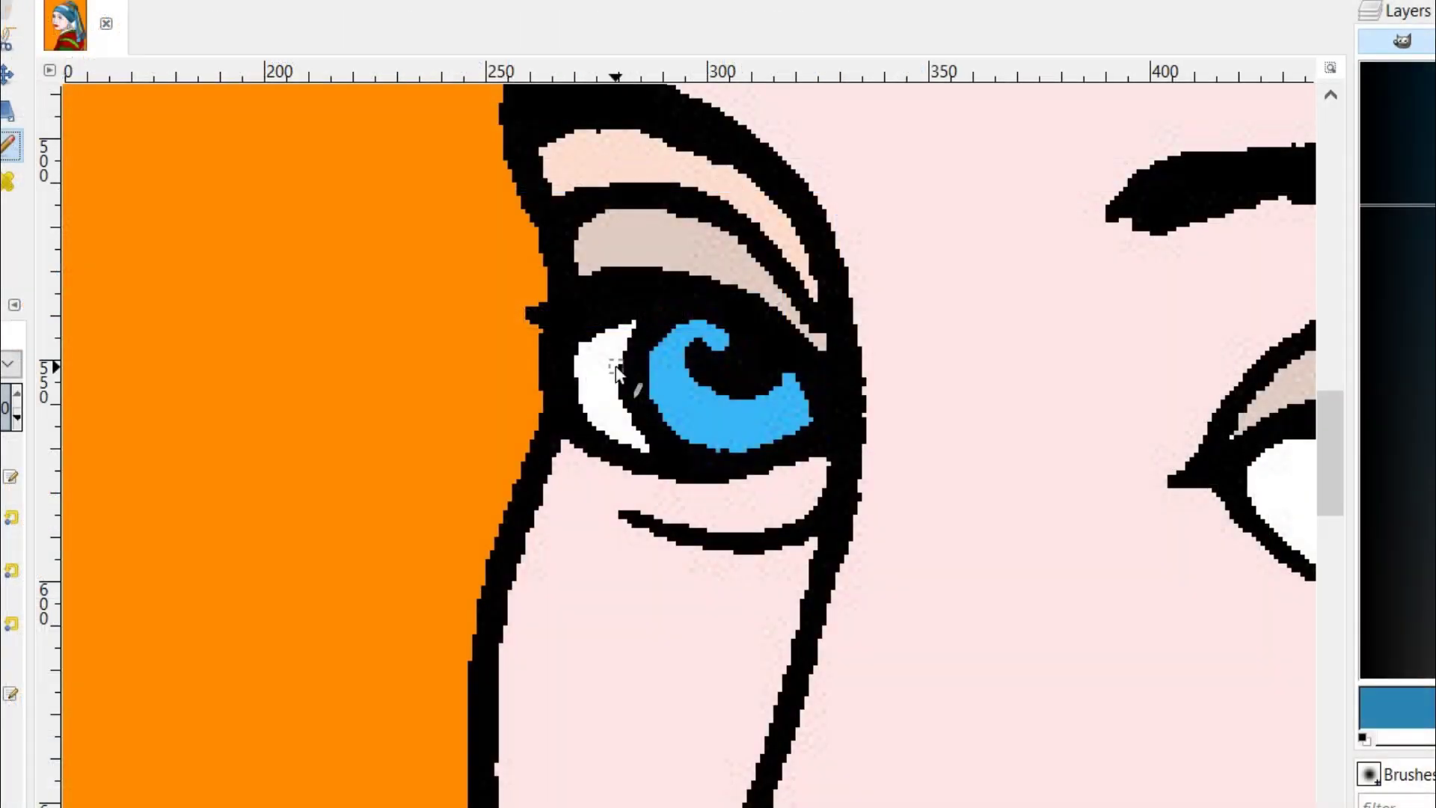
scroll(616, 367, "up", 2, "ctrl")
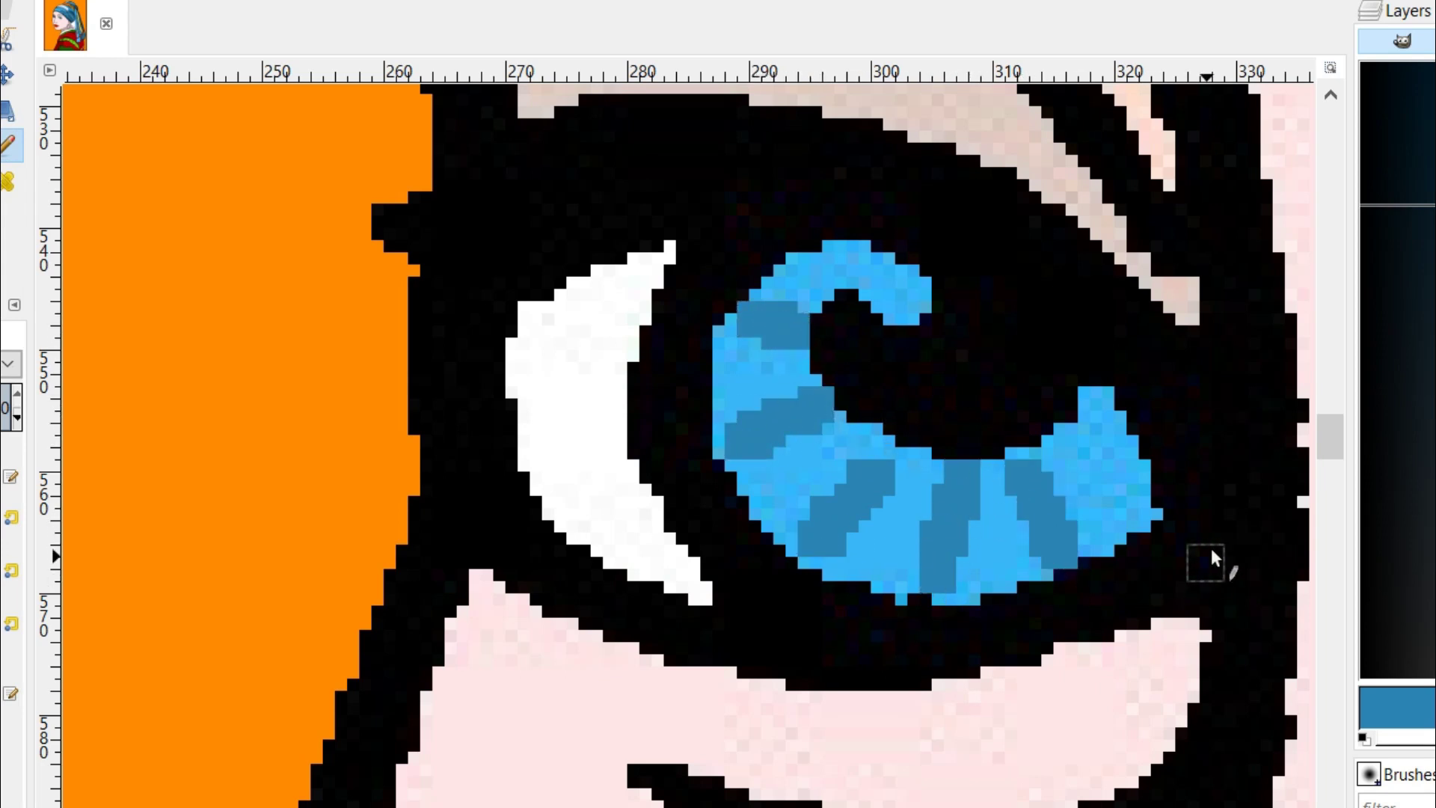
Step: Pan to the other eye and pencil dark blue 2984b3 streaks across its iris
left_click_drag(1211, 548, 506, 465)
left_click_drag(1138, 449, 207, 446)
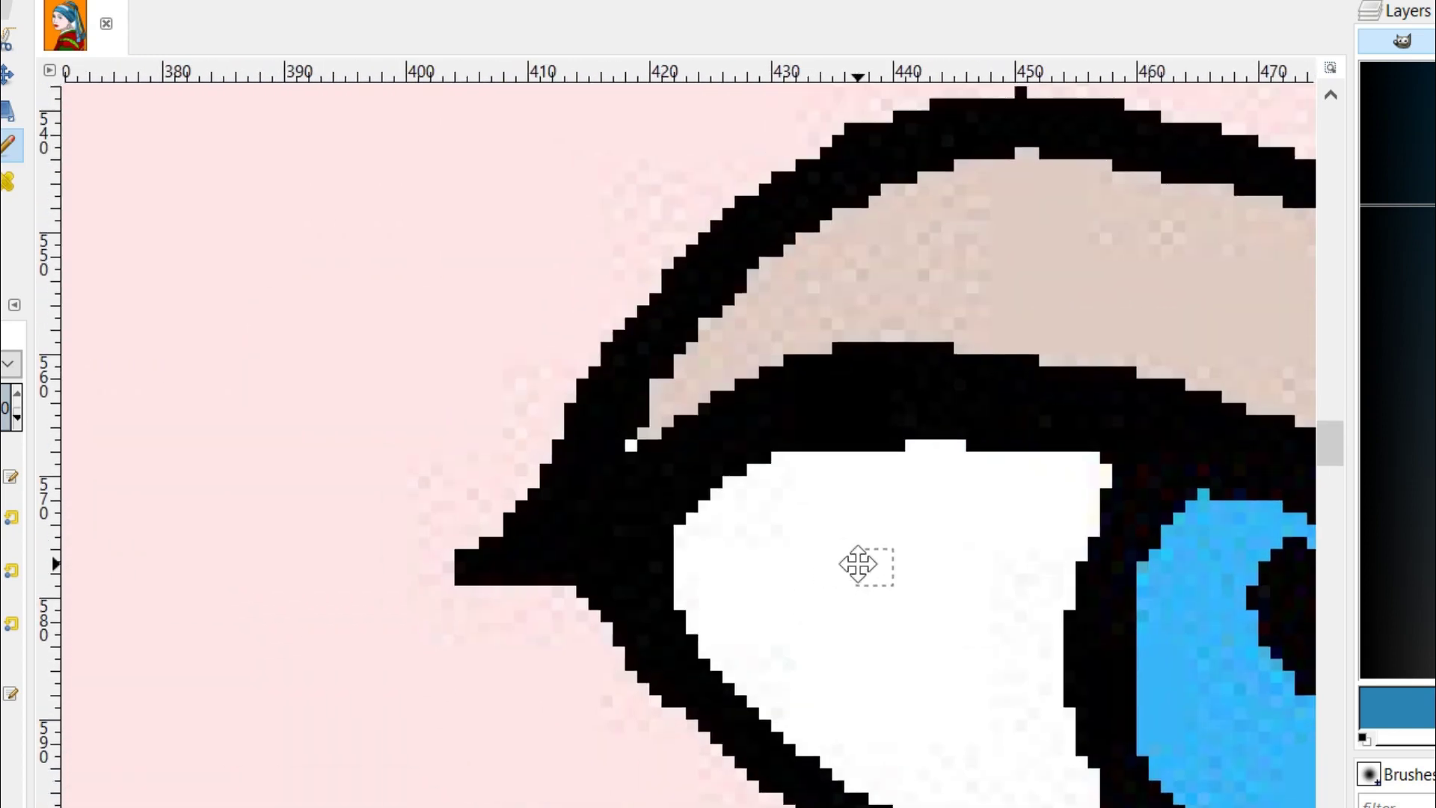
left_click_drag(860, 565, 199, 347)
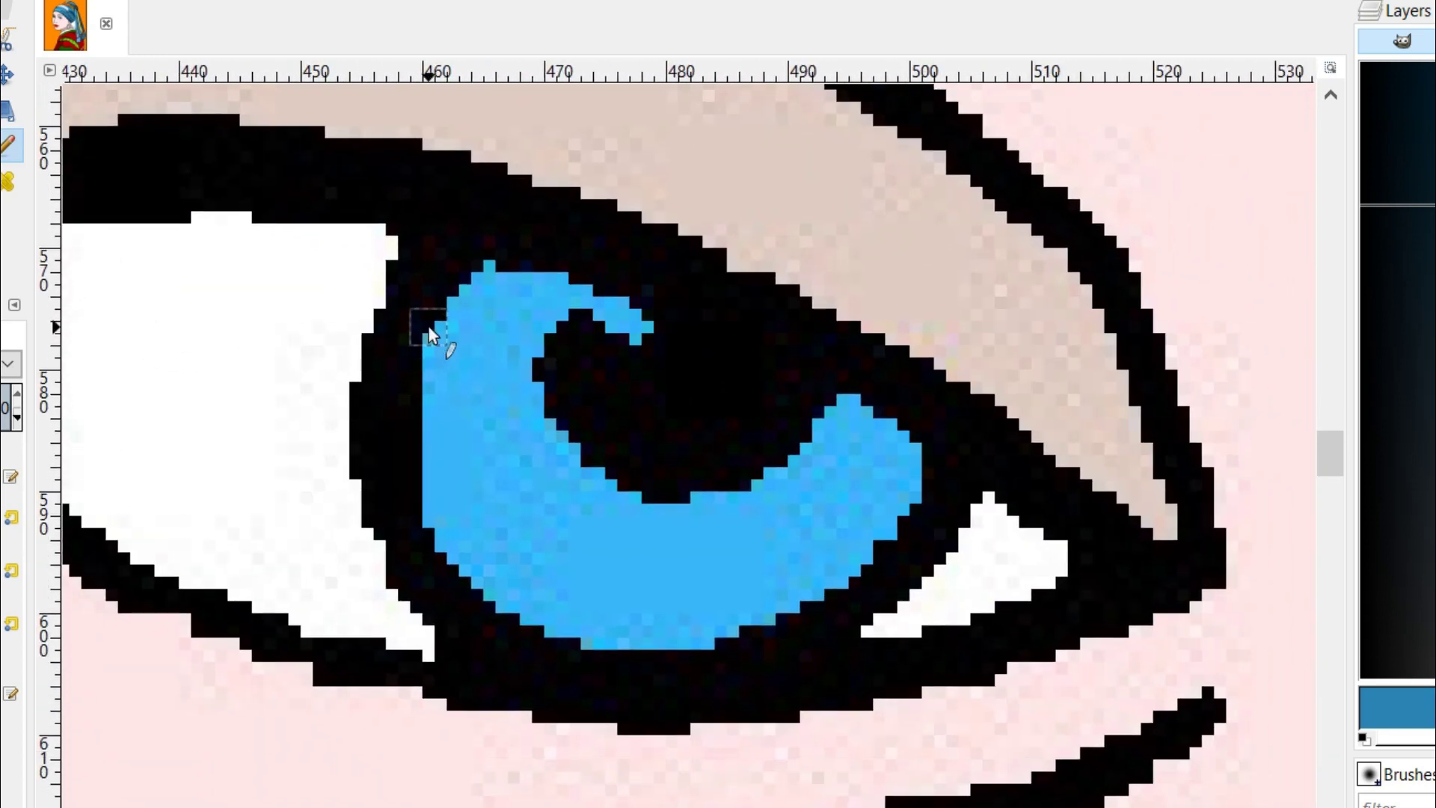
left_click_drag(514, 356, 536, 368)
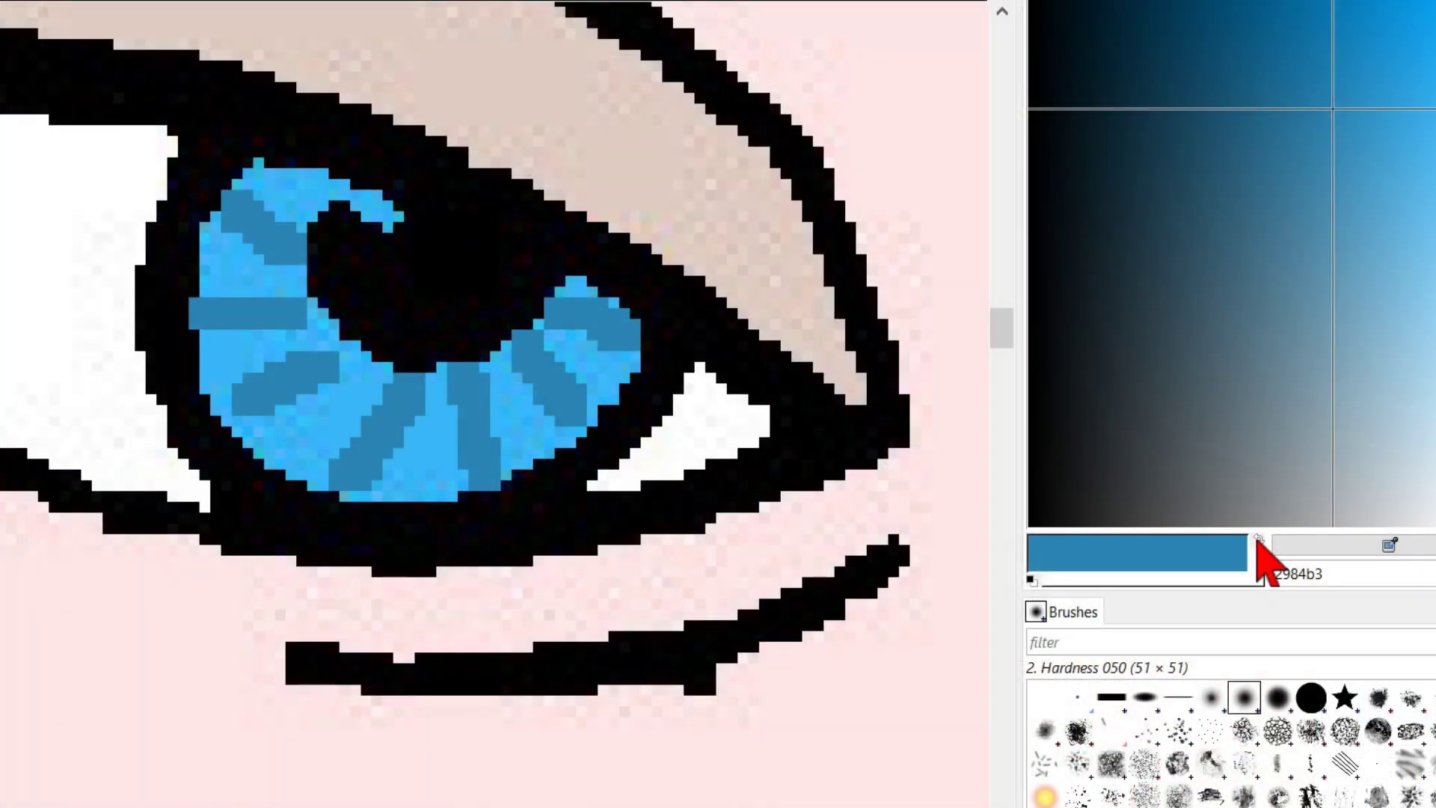
Step: Make white the foreground colour and pencil a small highlight into the pupil
left_click(1258, 538)
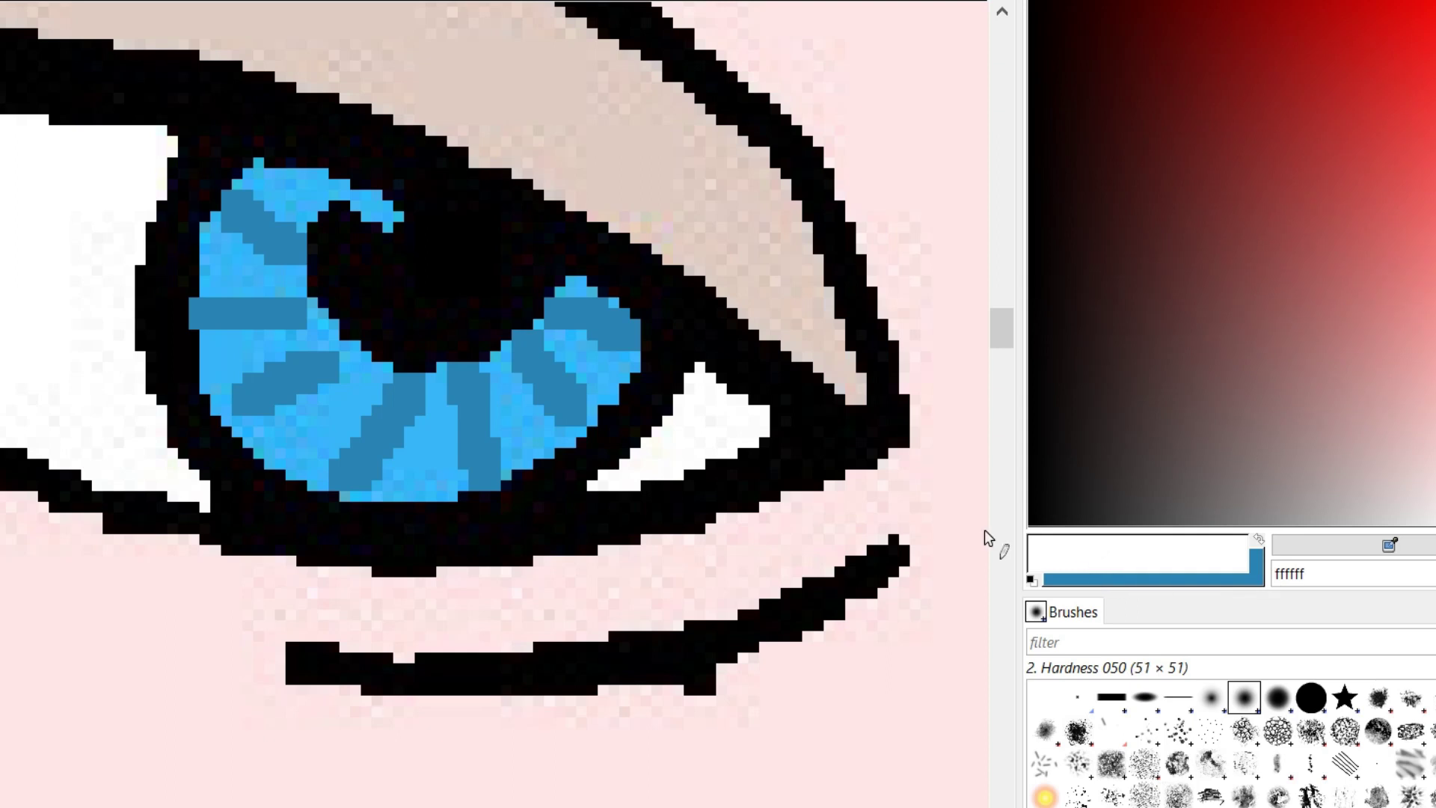
mouse_move(350, 241)
left_mouse_down()
mouse_move(290, 288)
mouse_move(346, 271)
left_mouse_up()
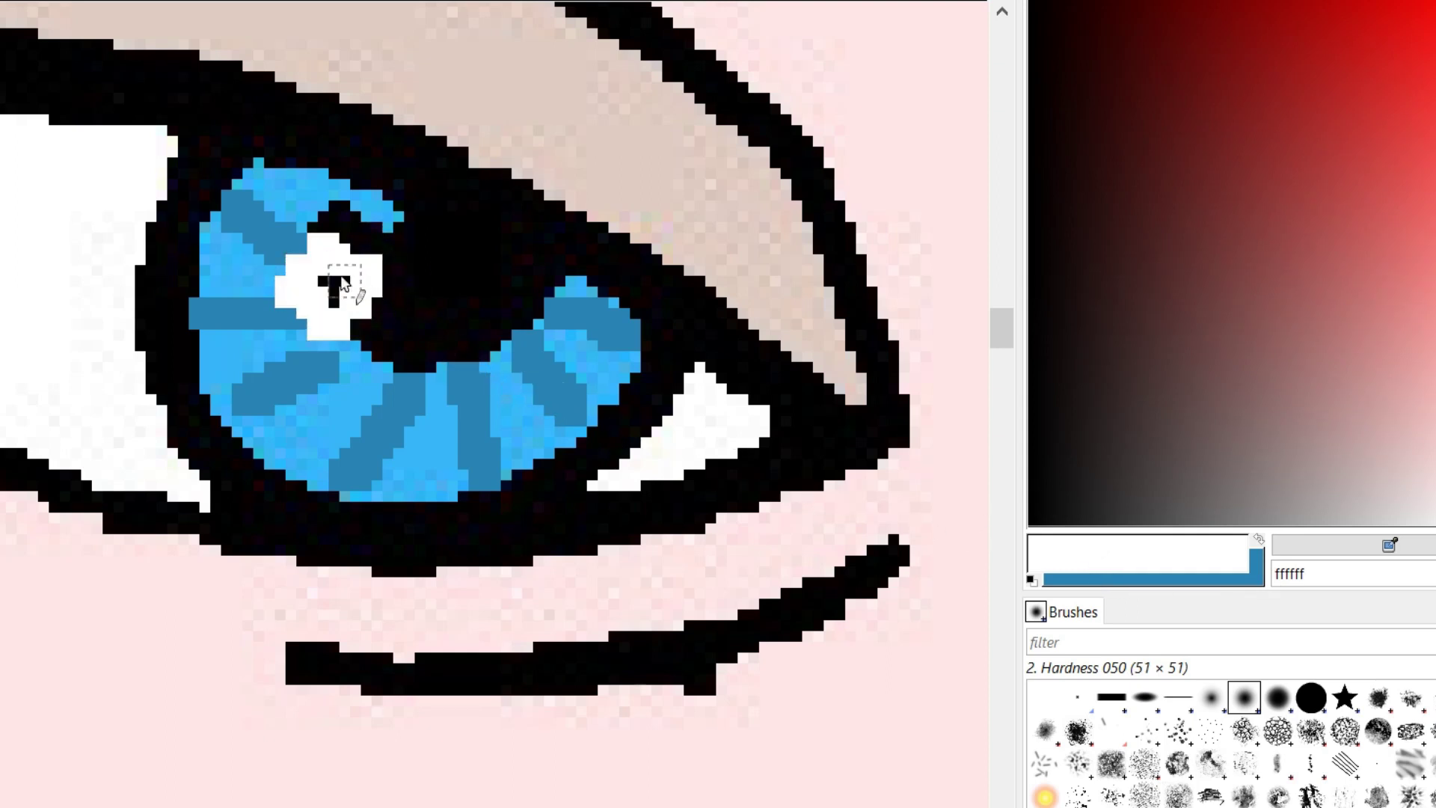